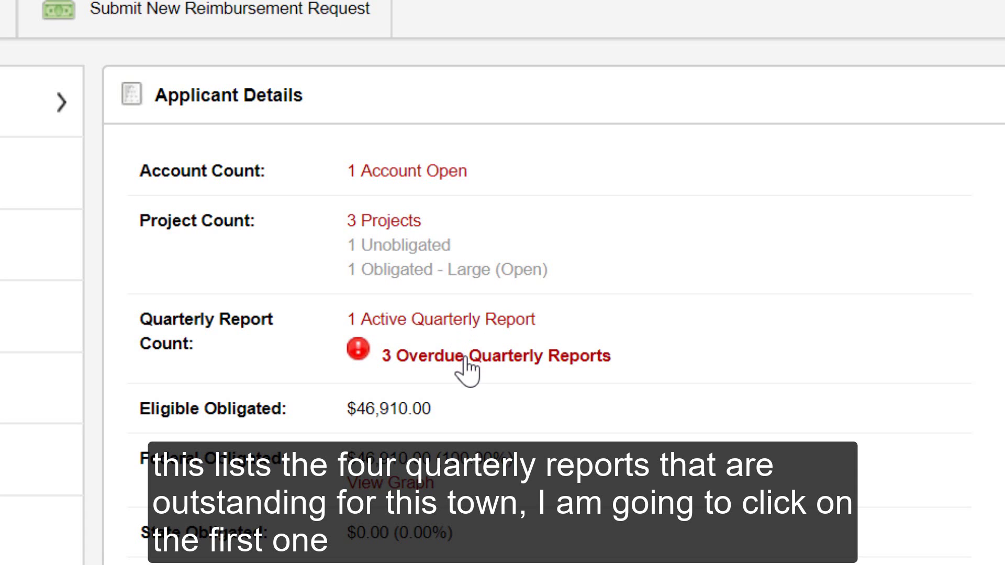
Step: Open the applicant's overdue quarterly reports and view the FFY 2019 Q3: Apr-Jun 2019 report
click(465, 324)
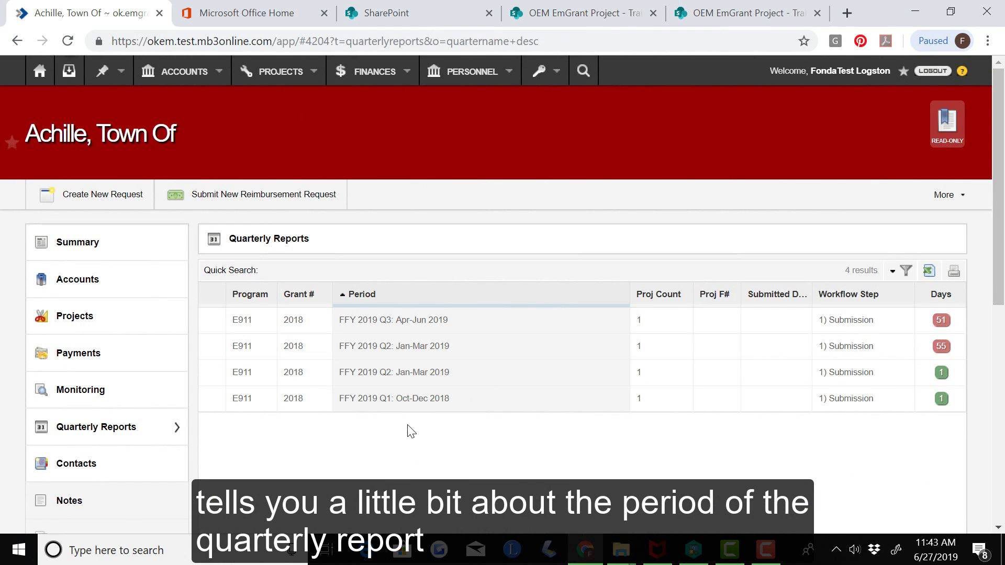
click(413, 327)
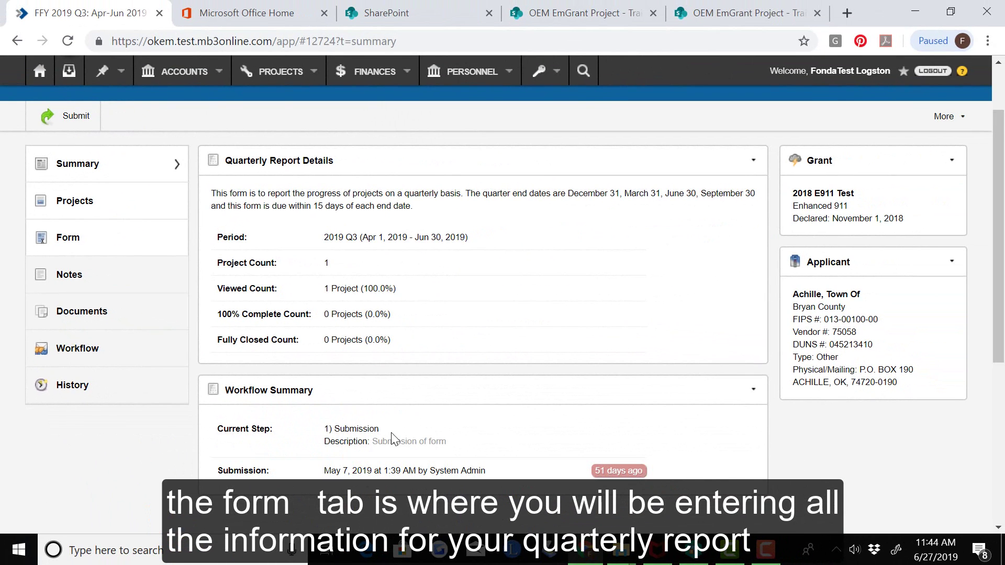
scroll(523, 409, up, 2)
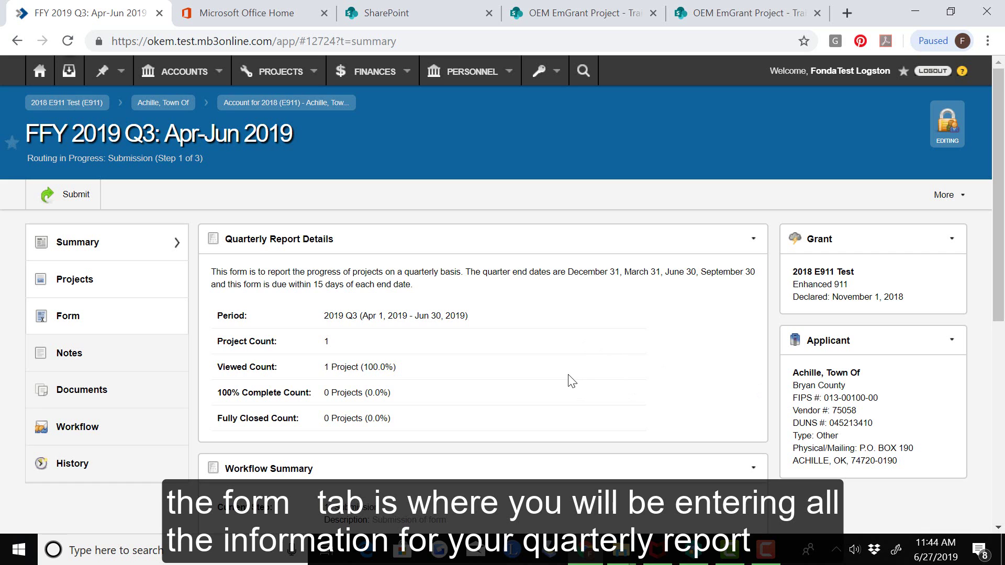
Step: Examine the quarterly report's projects, form, notes, documents, workflow and history sections, including where notes and documents are added
click(75, 279)
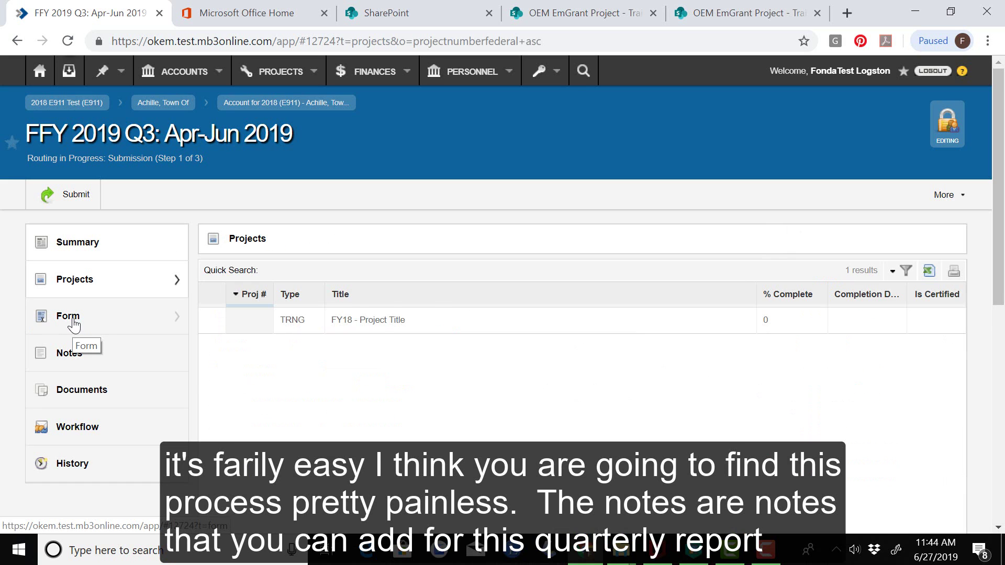
click(74, 323)
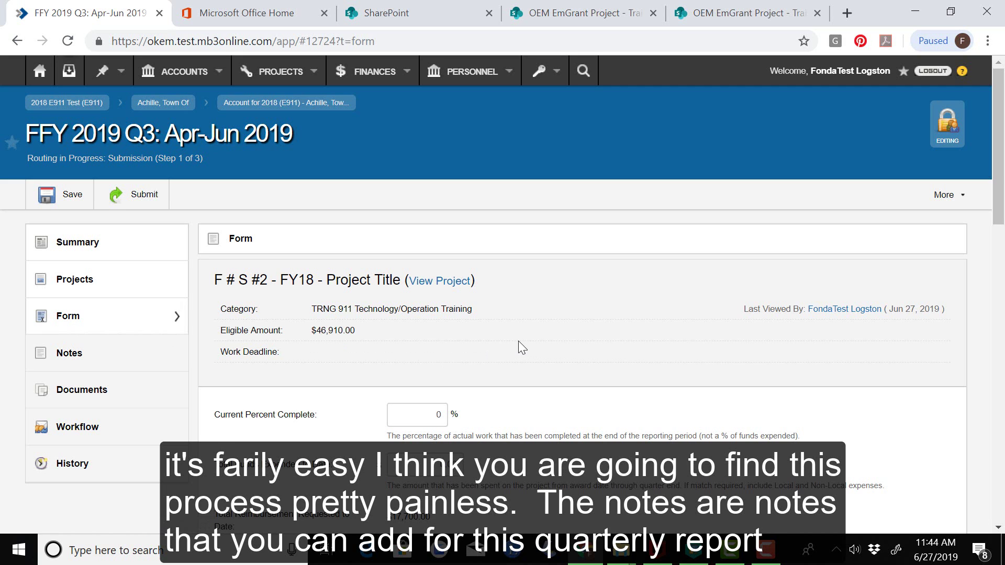
scroll(519, 344, down, 3)
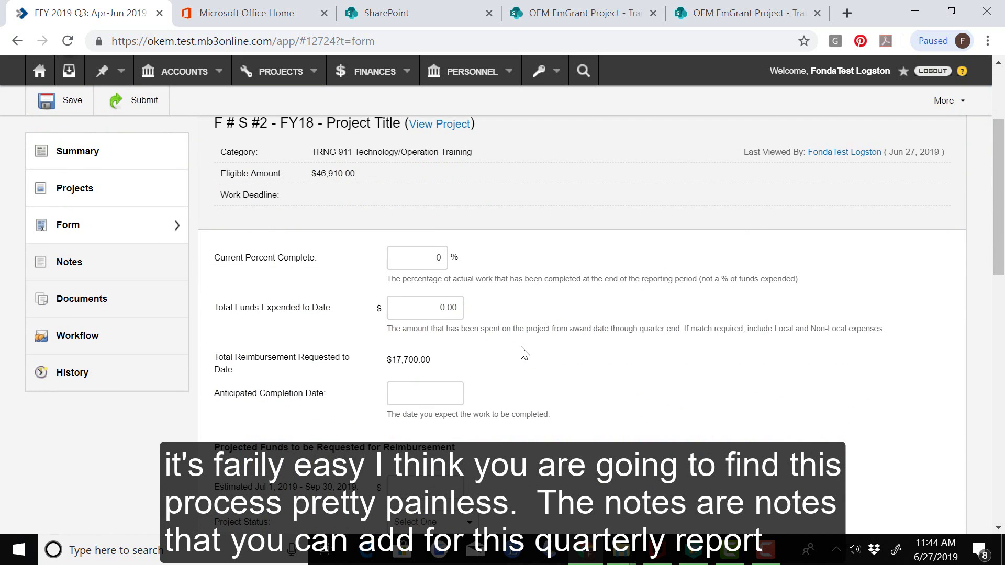
scroll(522, 349, up, 3)
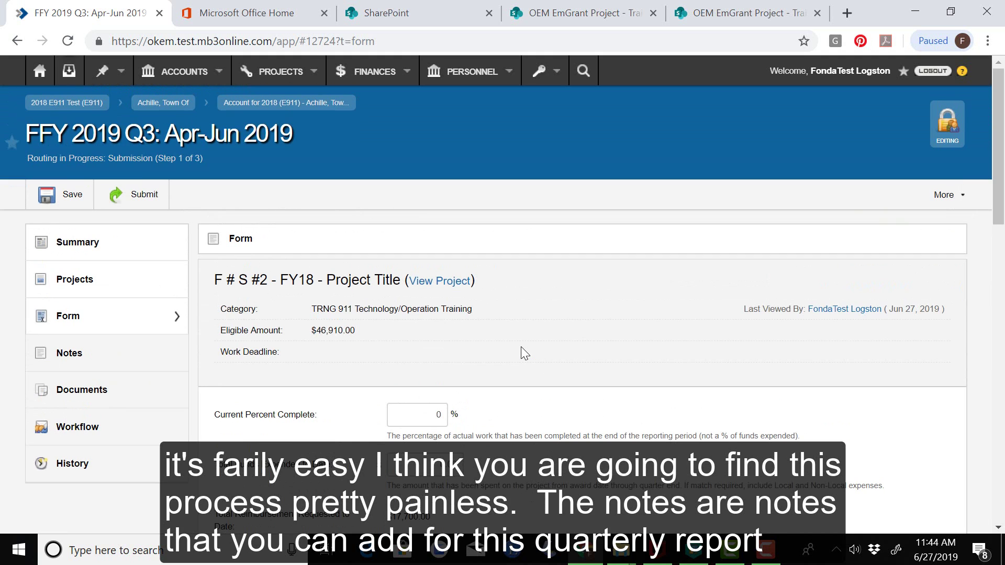
click(81, 362)
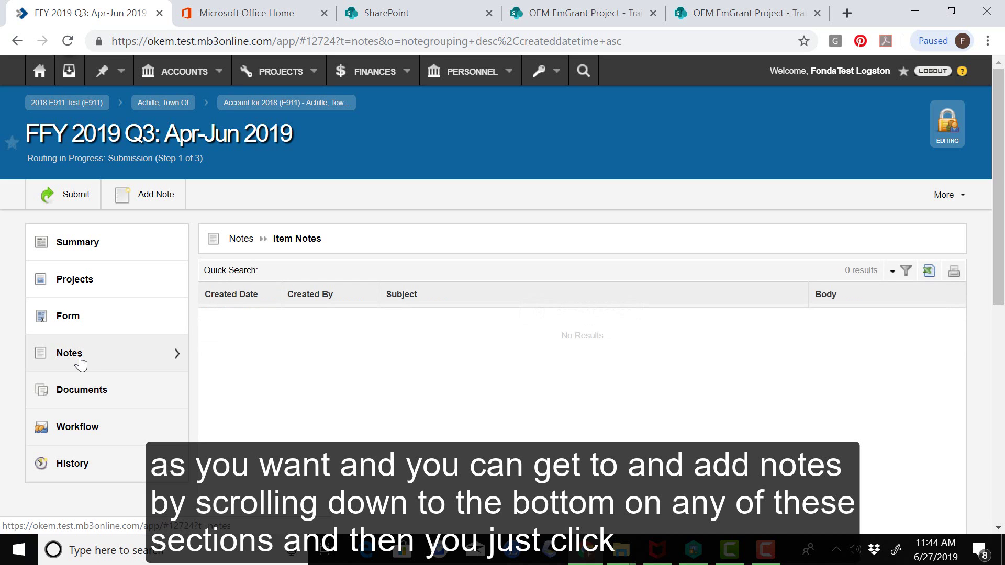
scroll(374, 375, down, 3)
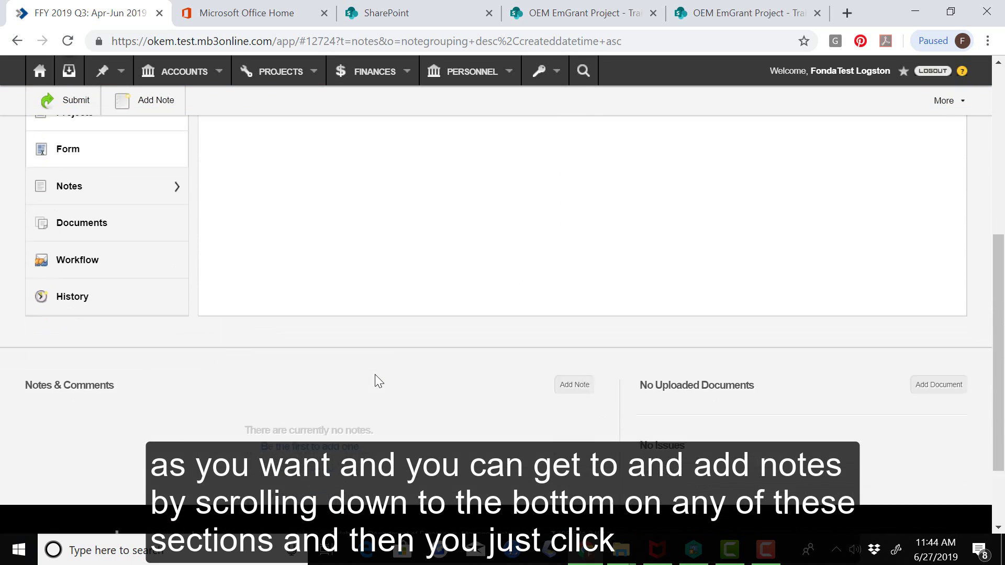
scroll(375, 375, down, 1)
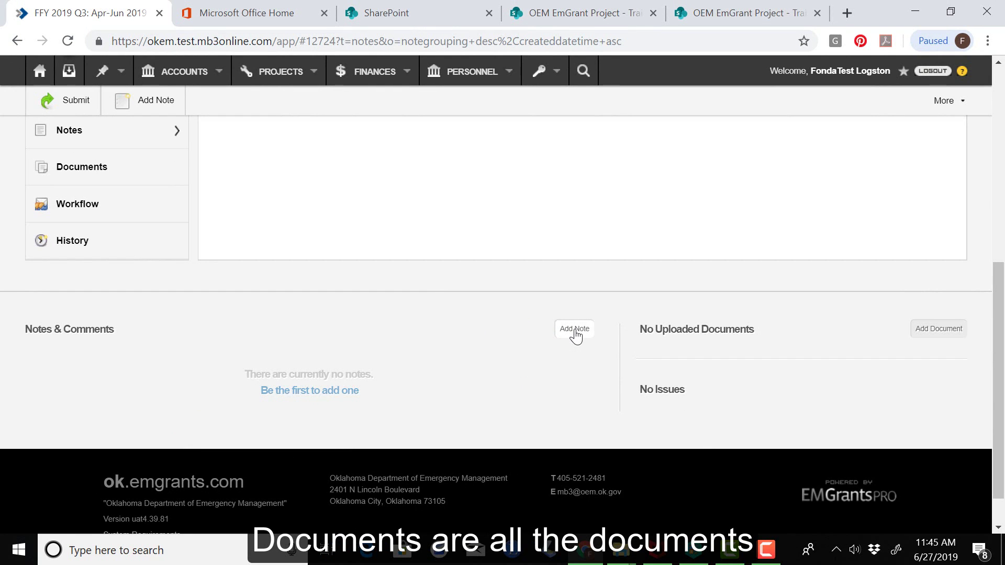
click(75, 167)
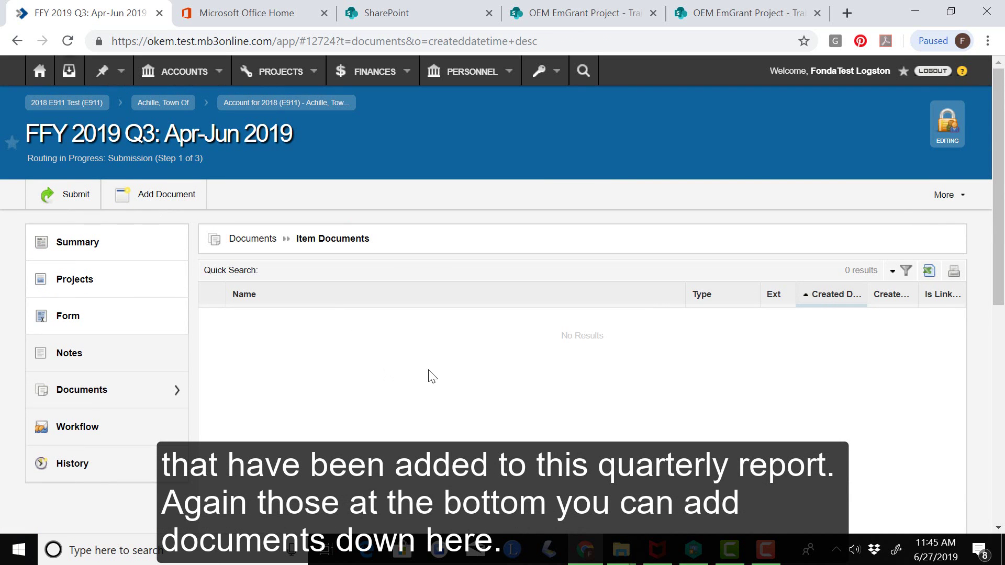
scroll(429, 375, down, 10)
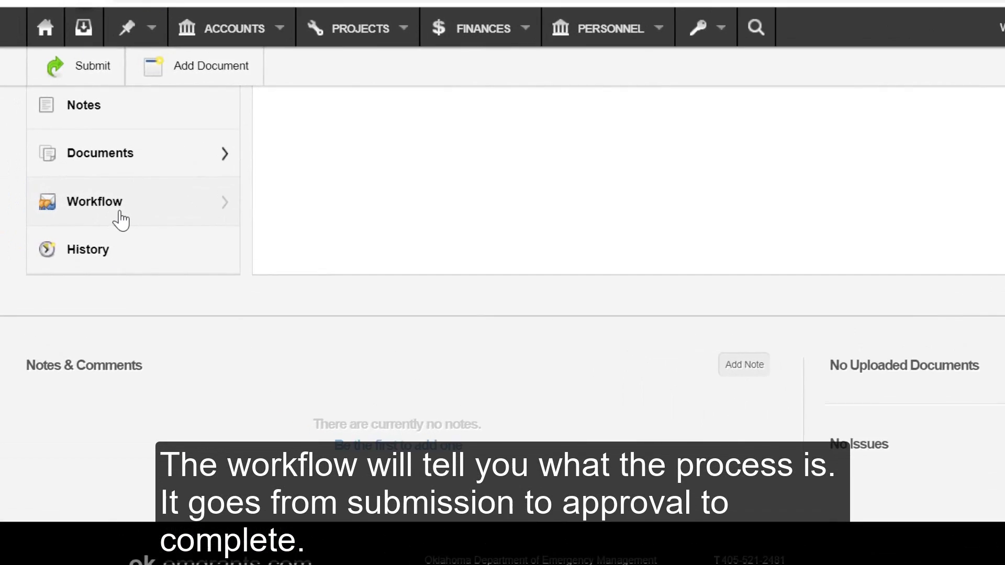
click(103, 210)
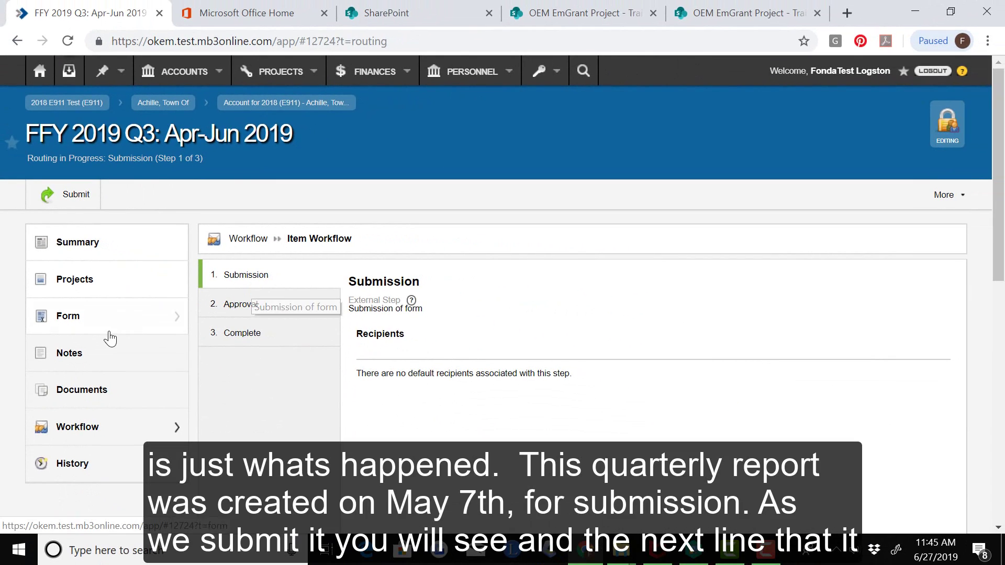
click(95, 467)
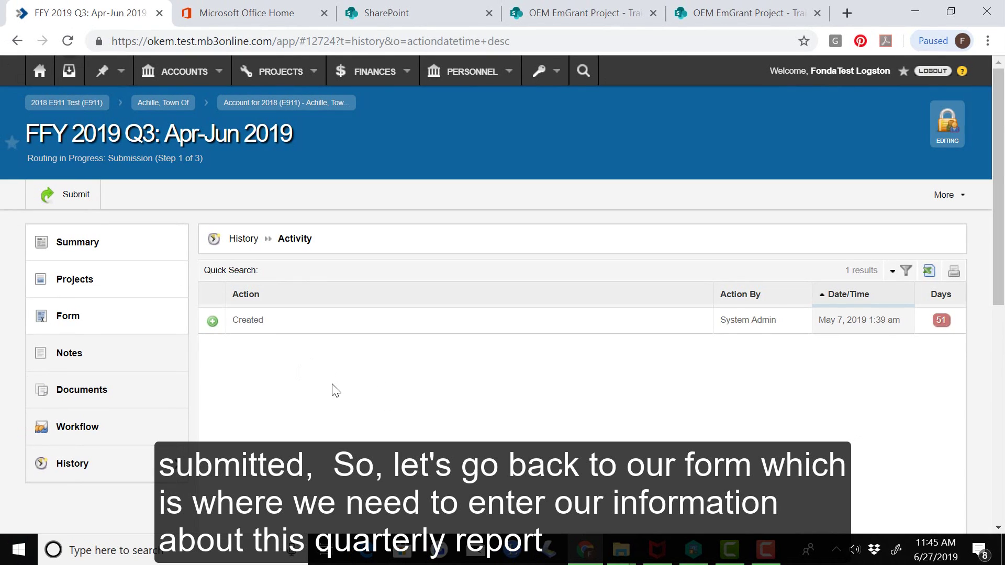
Step: In the report form, set the current percent complete to 25% and the total funds expended to date to $20,000
click(74, 326)
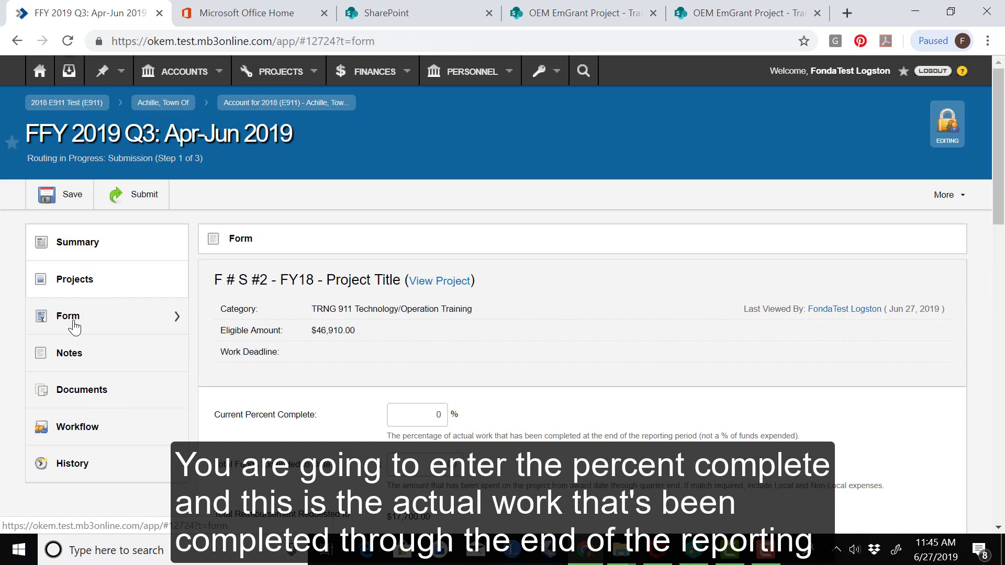
scroll(529, 343, down, 2)
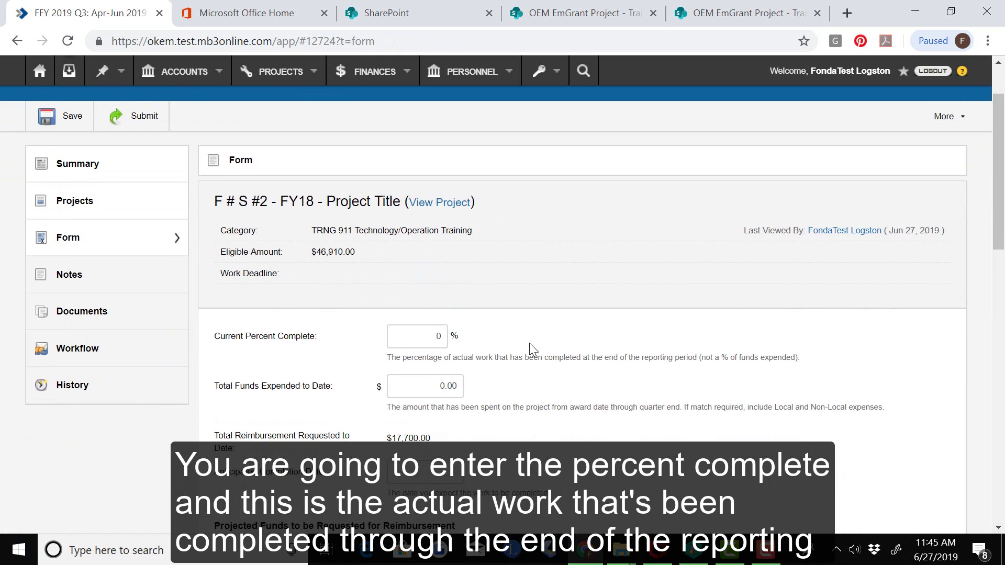
scroll(529, 343, down, 2)
click(429, 261)
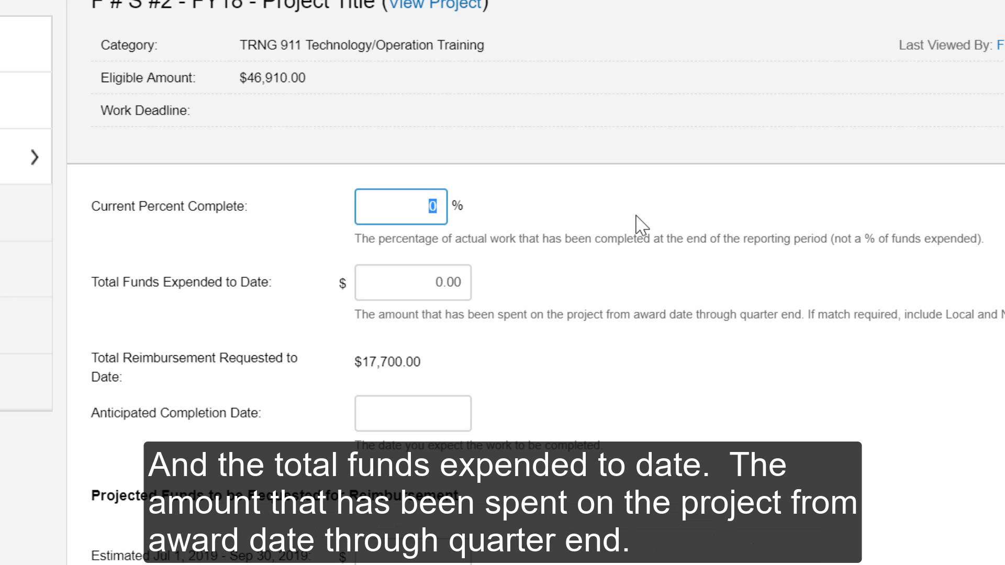
scroll(642, 225, up, 1)
text(25)
key(Tab)
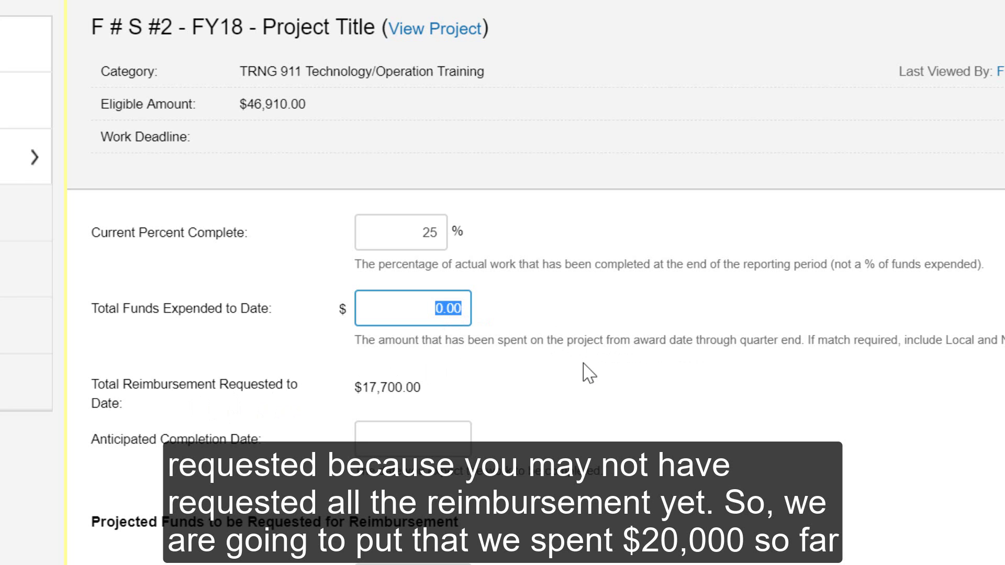
text(20000)
key(Tab)
Step: Set the anticipated completion date to Sep 13, 2019 using the calendar
scroll(256, 480, down, 2)
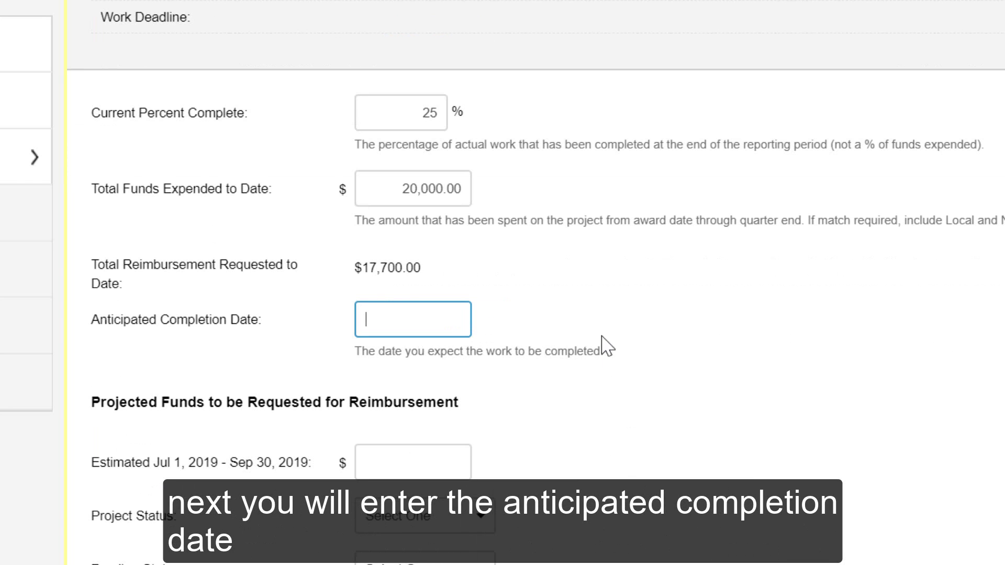
click(469, 264)
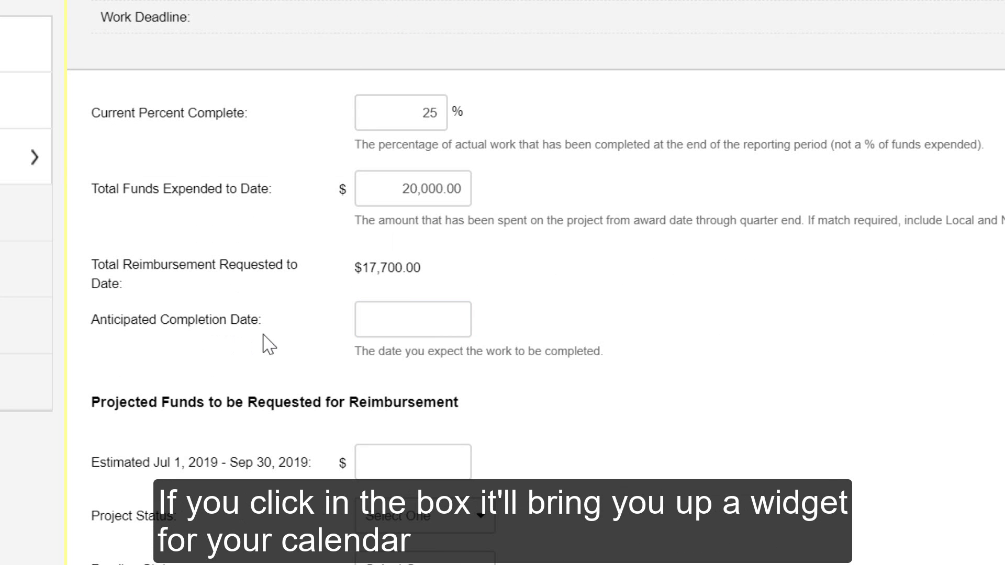
click(397, 319)
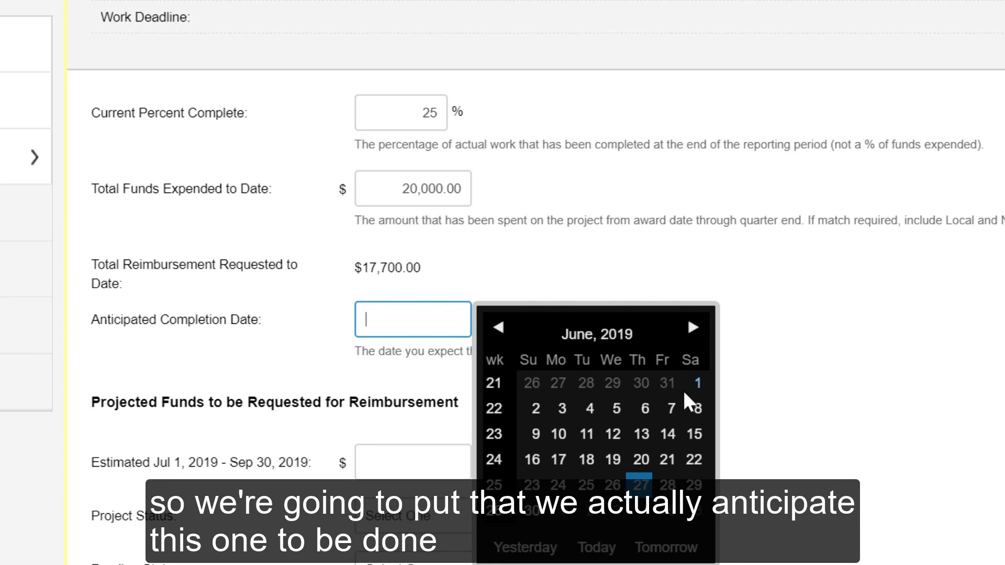
click(694, 327)
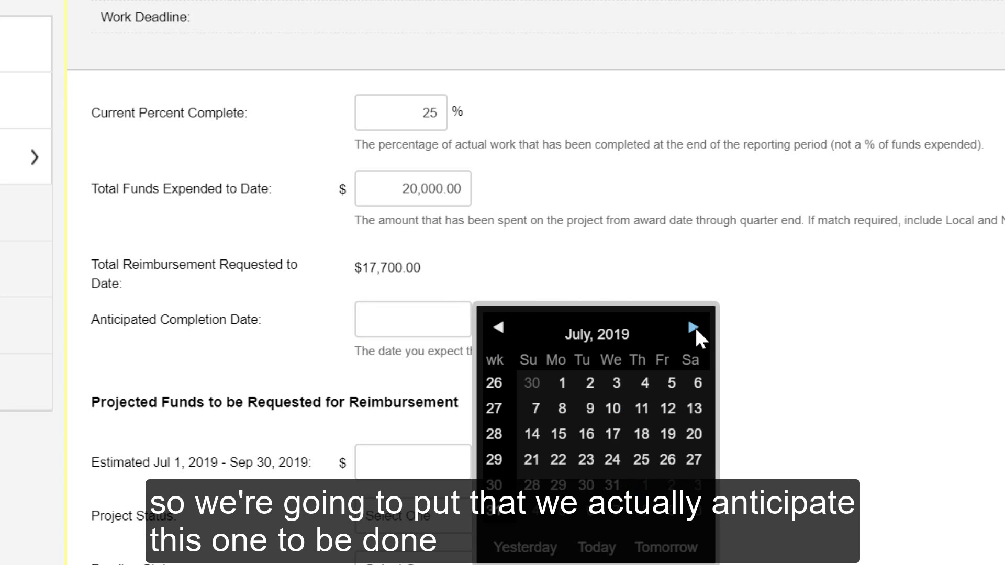
click(695, 327)
click(694, 328)
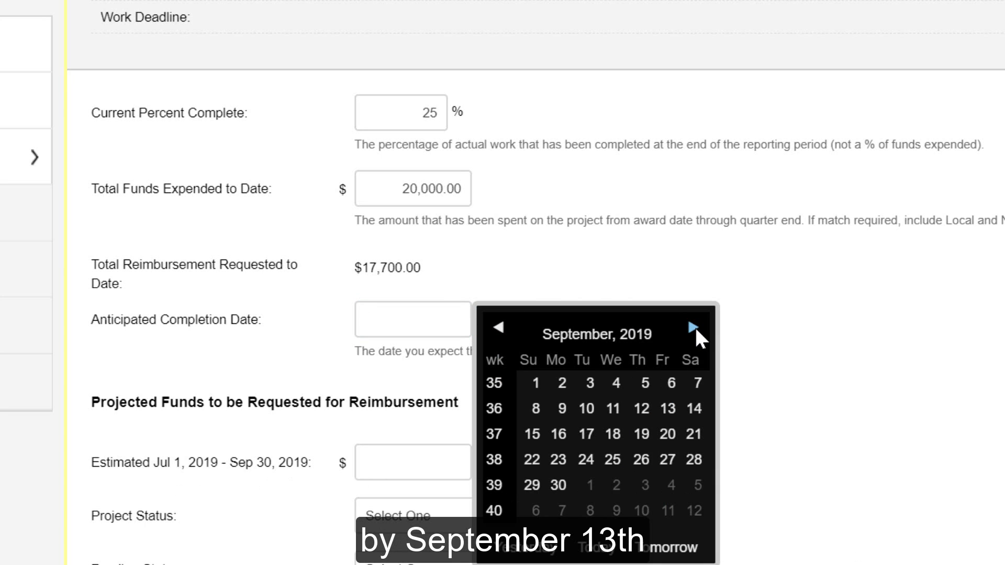
click(669, 408)
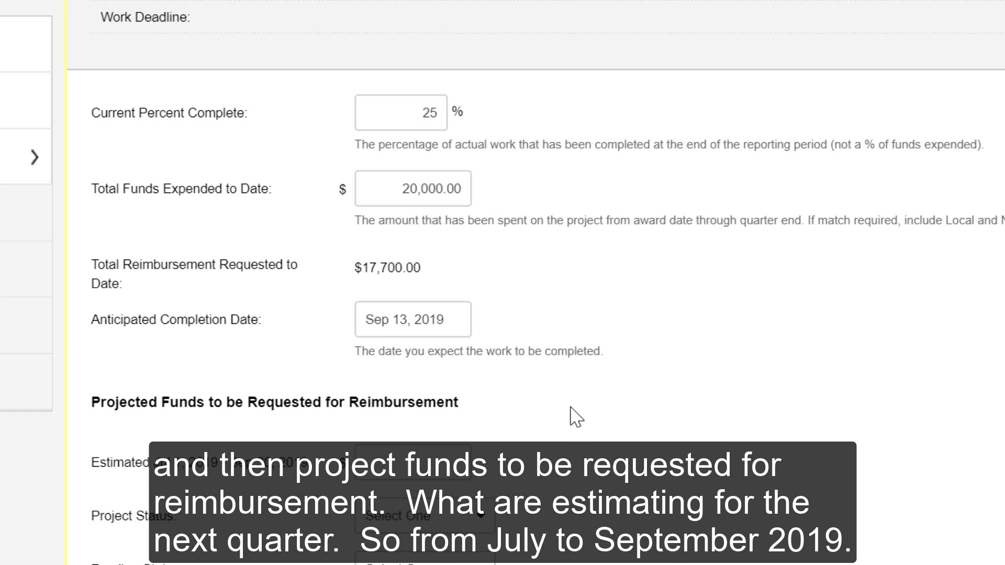
Step: Set the projected reimbursement funds estimated for Jul 1, 2019 - Sep 30, 2019 to $5,000
scroll(576, 418, down, 2)
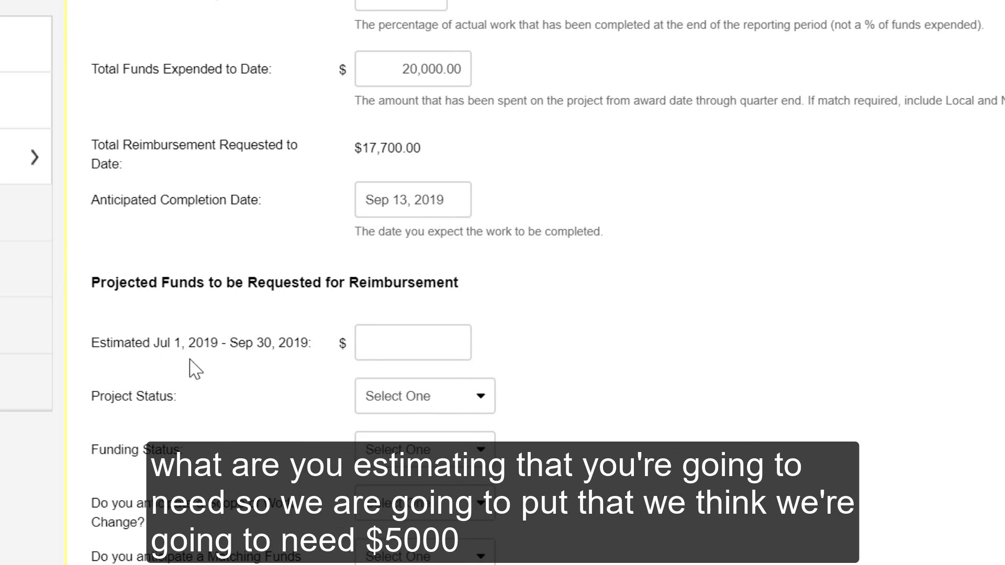
click(427, 340)
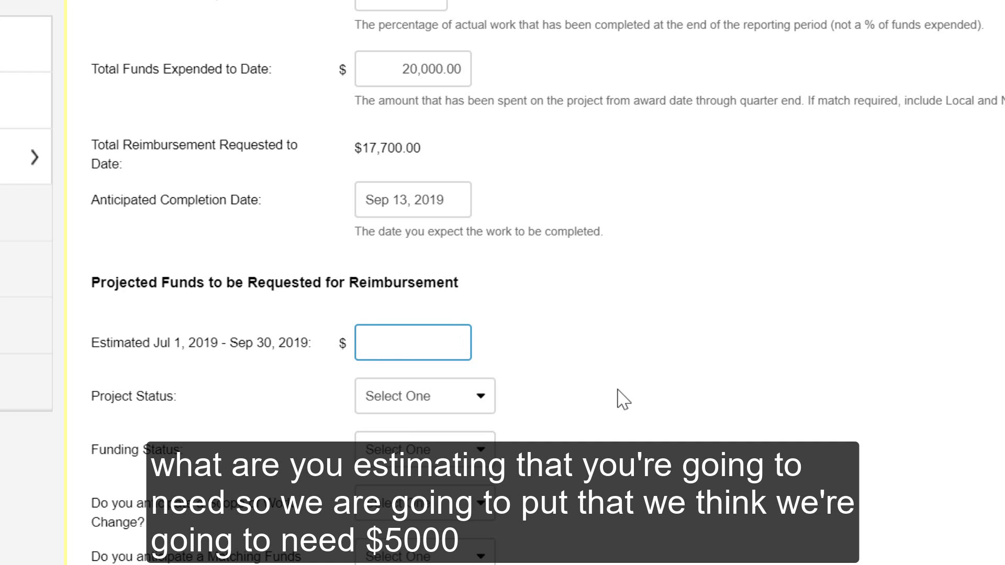
scroll(623, 400, up, 2)
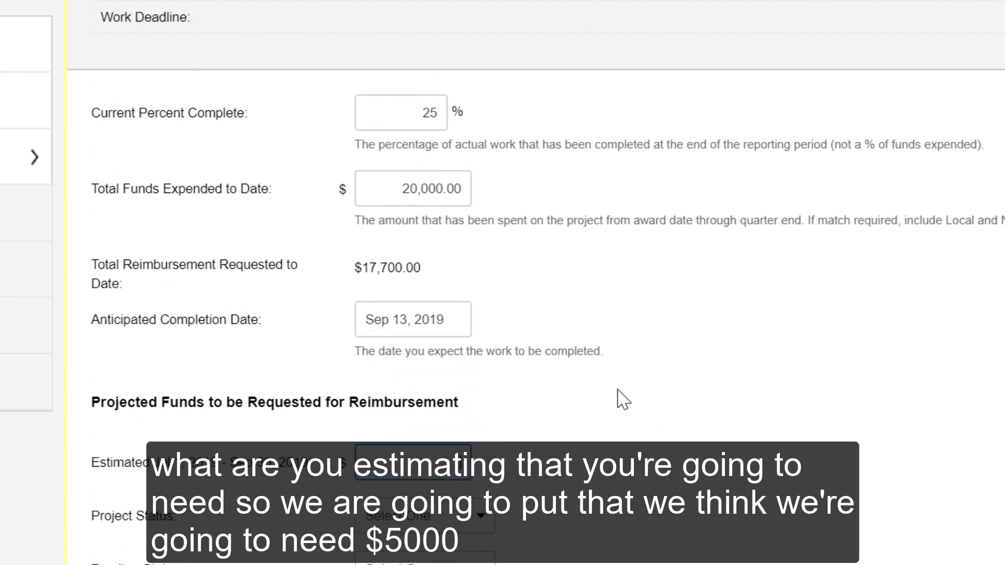
text(5,000)
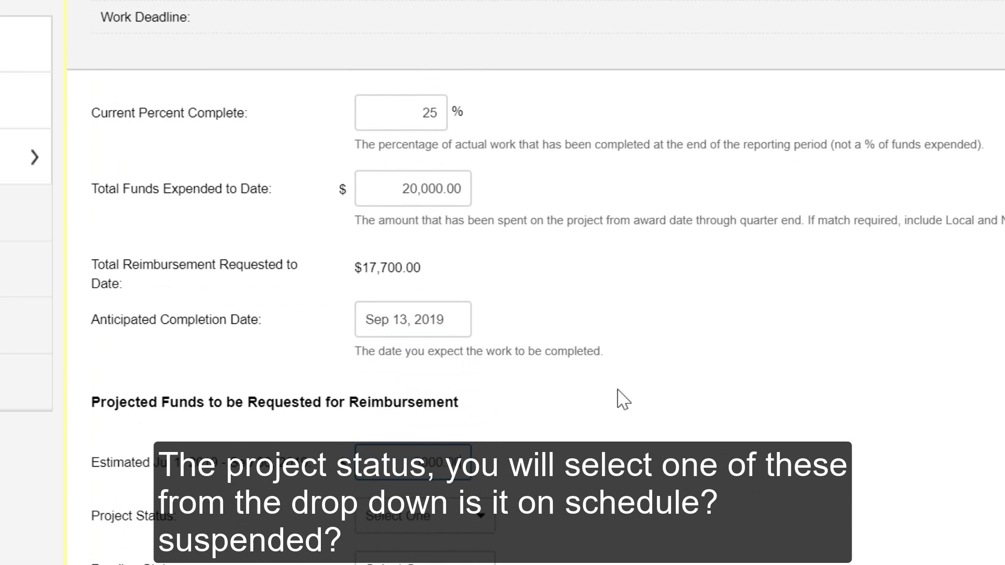
key(Tab)
Step: Set the project status to On Schedule and the funding status to Unchanged
scroll(612, 414, down, 1)
scroll(607, 417, down, 2)
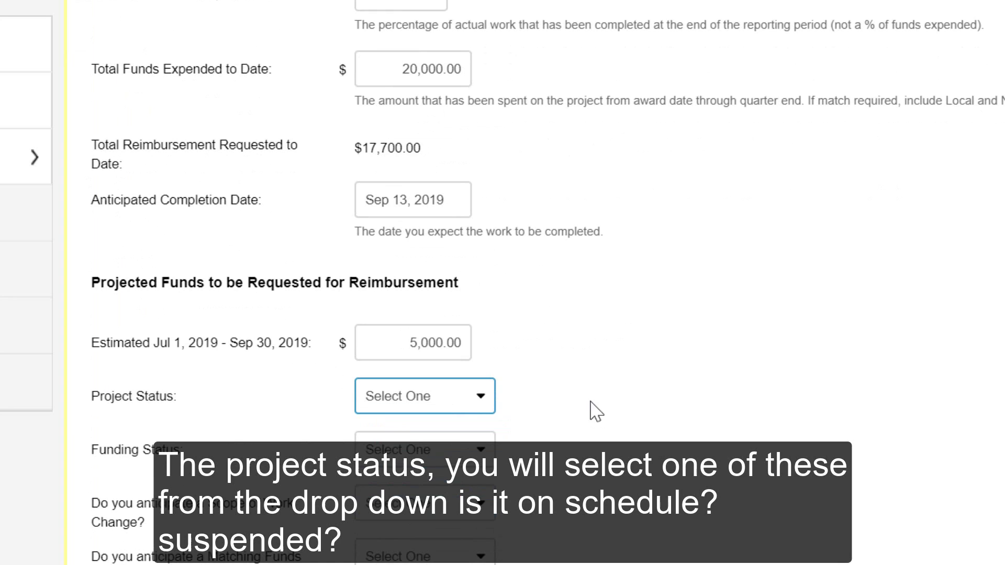
click(491, 404)
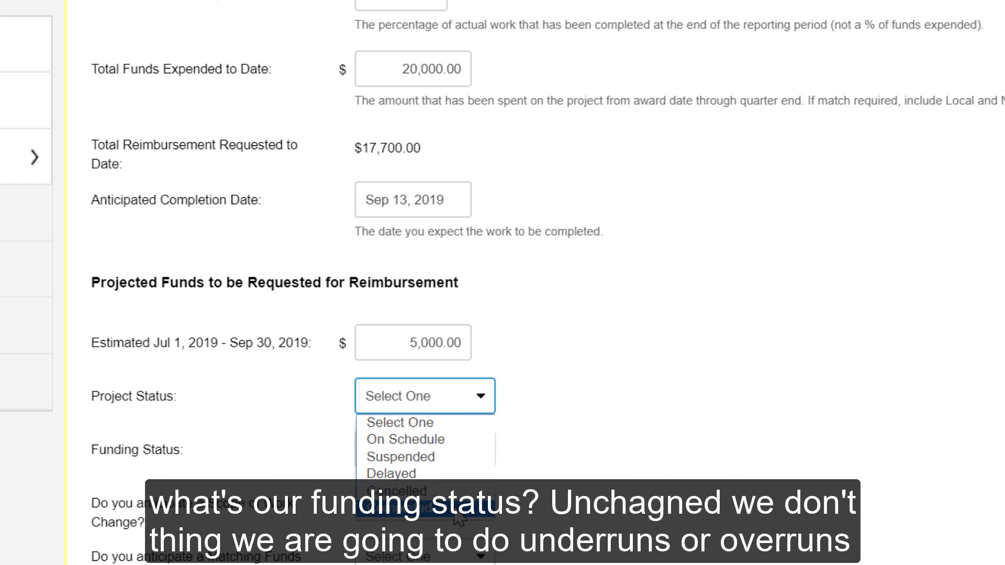
click(454, 444)
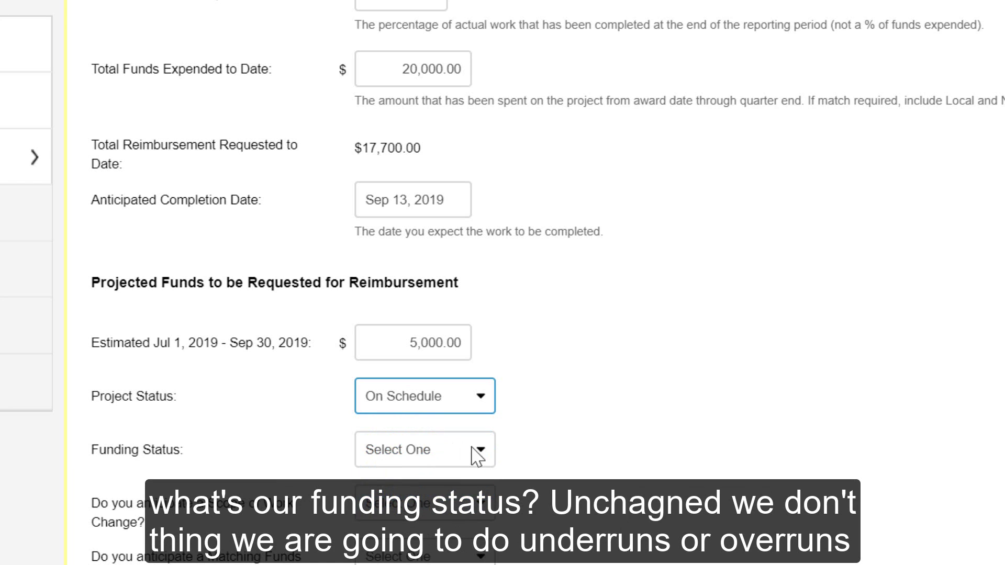
click(482, 451)
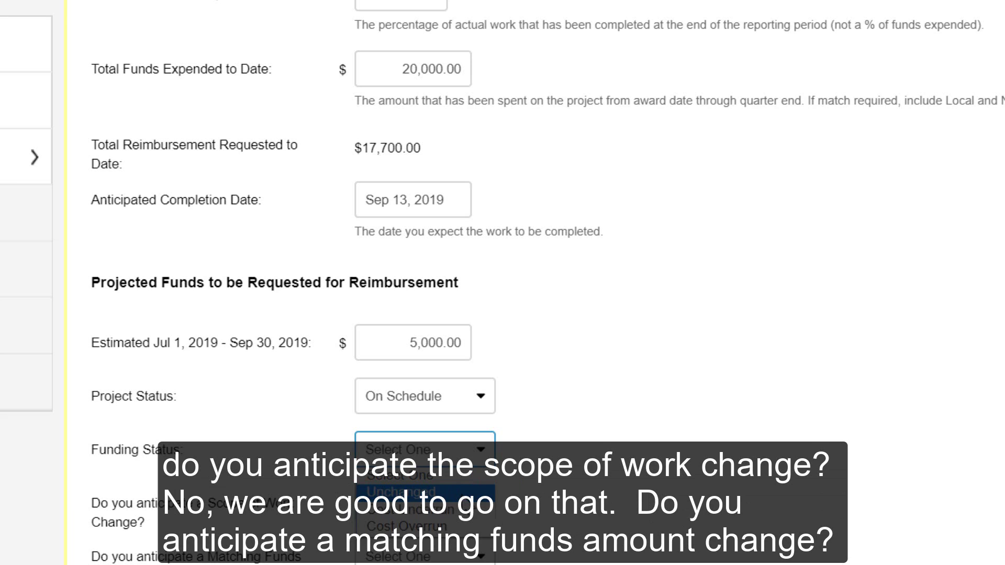
click(398, 492)
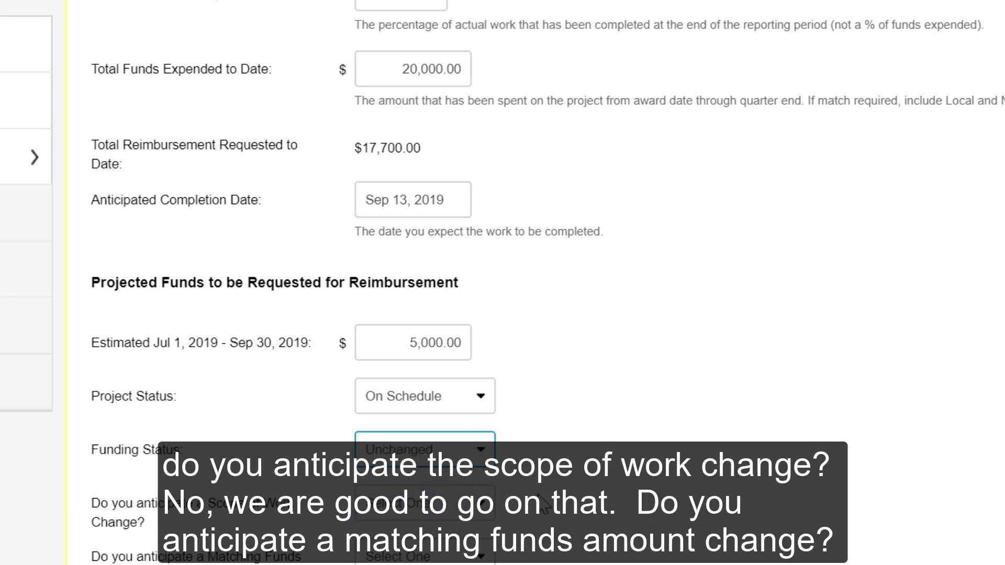
Step: Answer No to both the anticipated Scope of Work change and the anticipated Matching Funds Amount change
scroll(545, 471, down, 2)
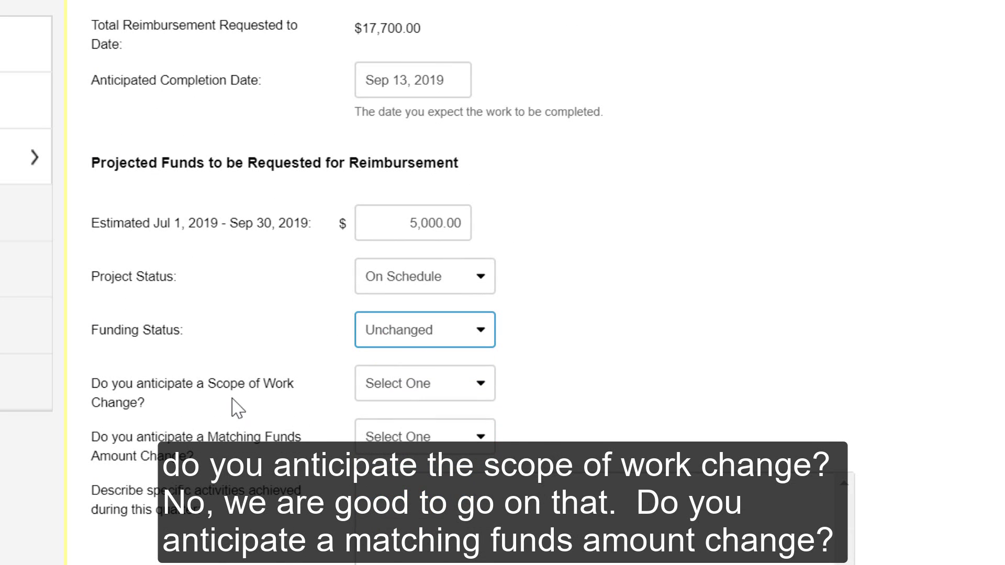
click(481, 386)
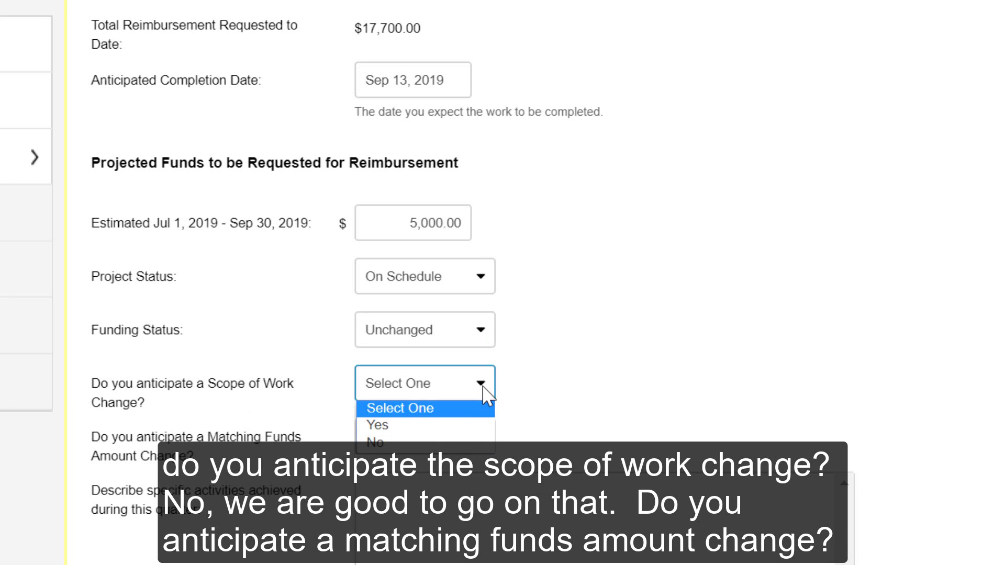
click(461, 444)
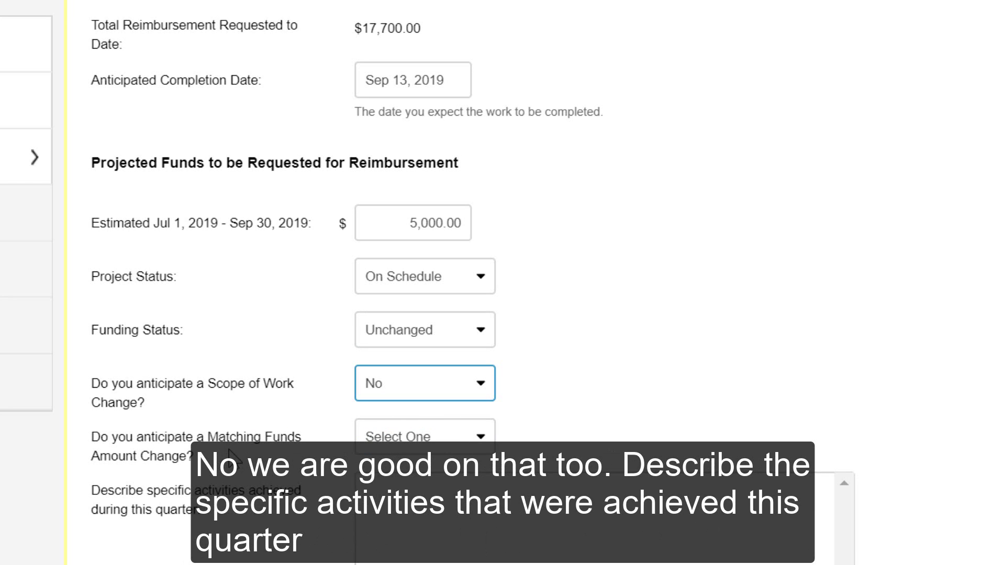
click(481, 441)
click(449, 497)
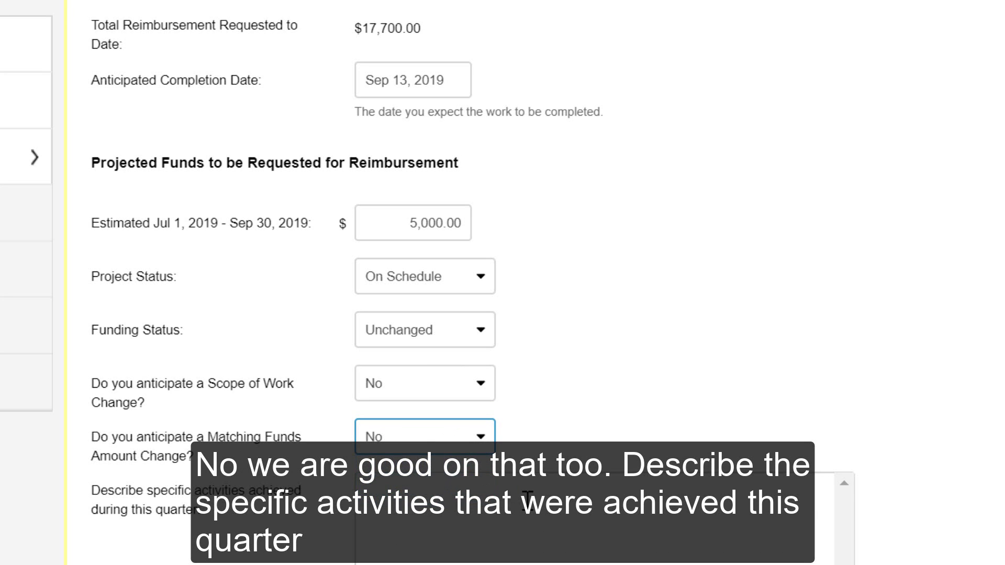
Step: Describe the specific activities achieved this quarter as "Purchased 1 PC, 2 Laptops and Printer and had them installed at the 911 Center."
scroll(445, 398, down, 2)
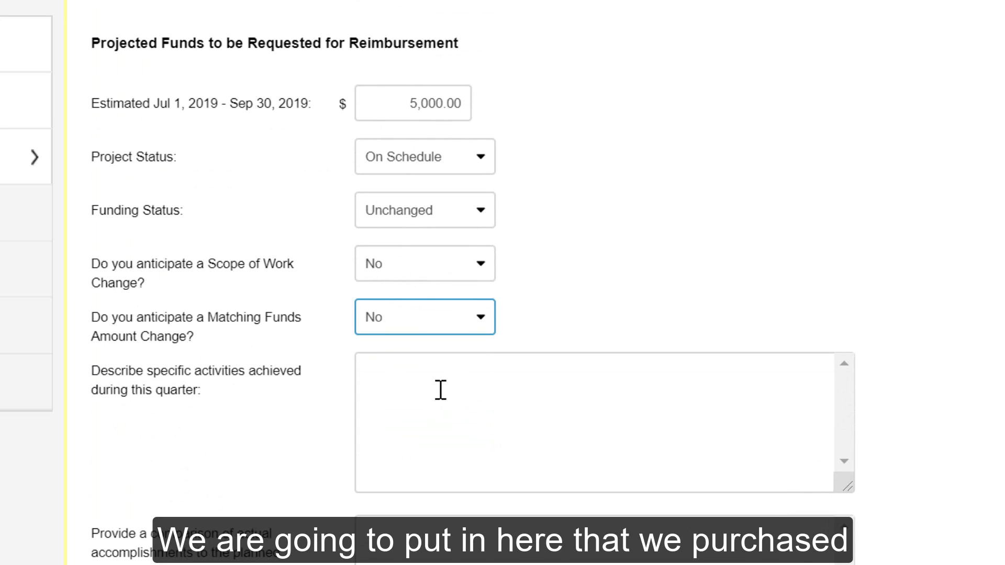
click(440, 388)
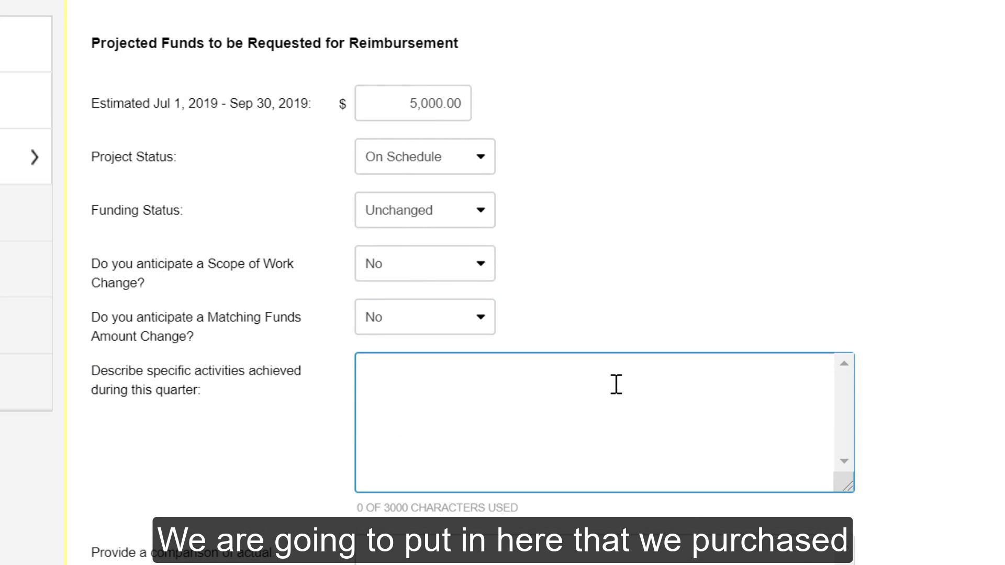
text(Pur)
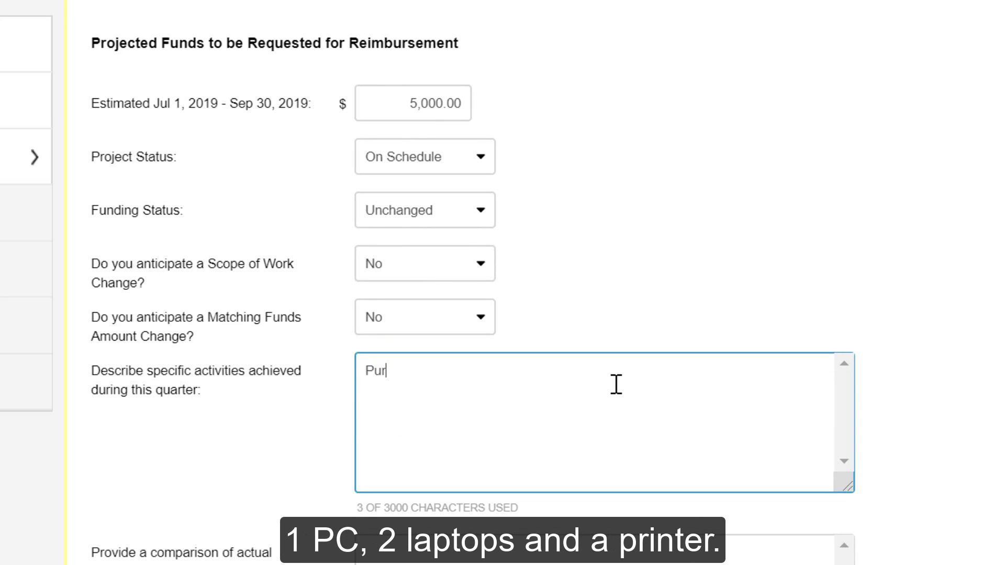
text(chases)
key(BackSpace)
text(d )
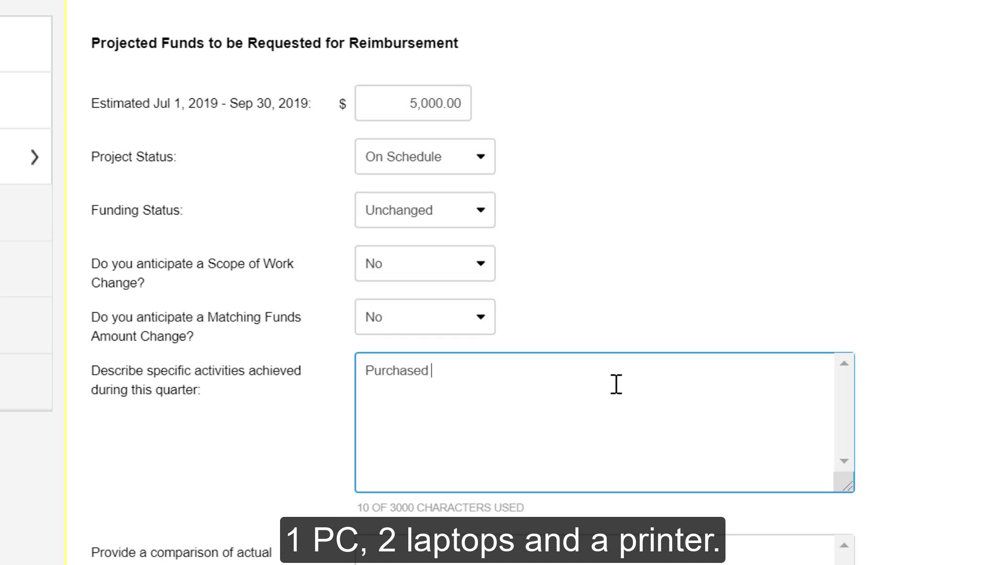
text(1 PC, 2 Laptops a)
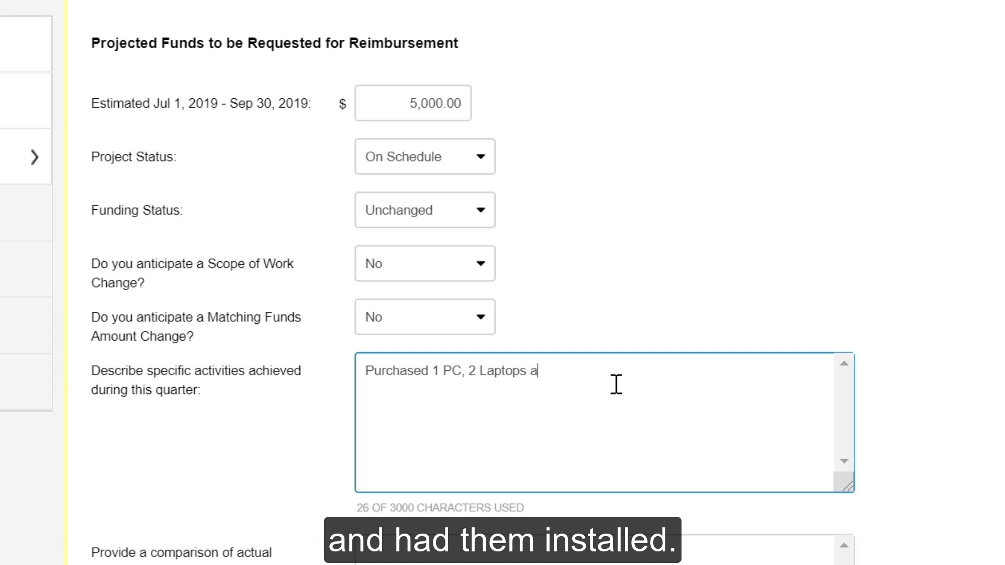
text(nd Printer)
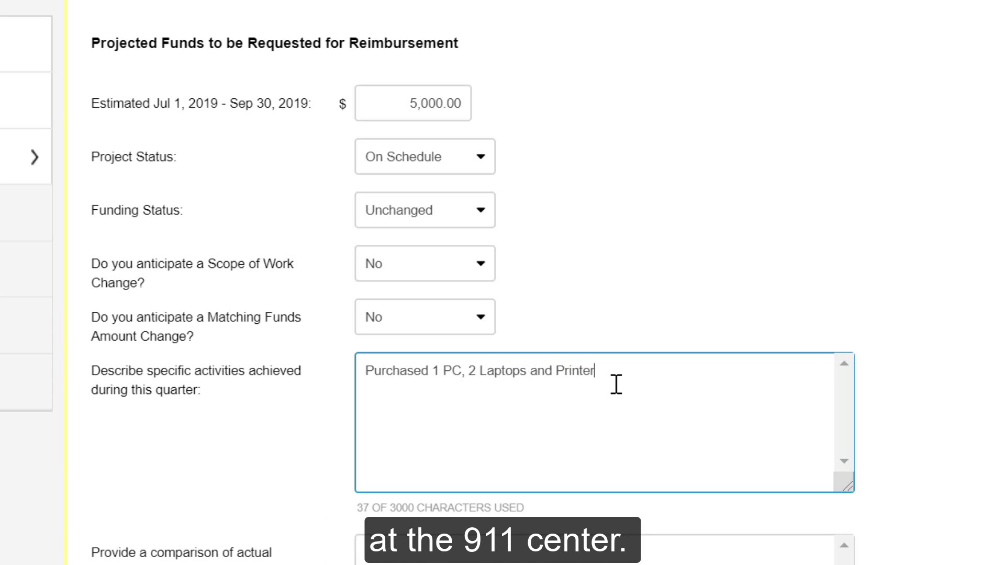
text( and had them installed at the 911)
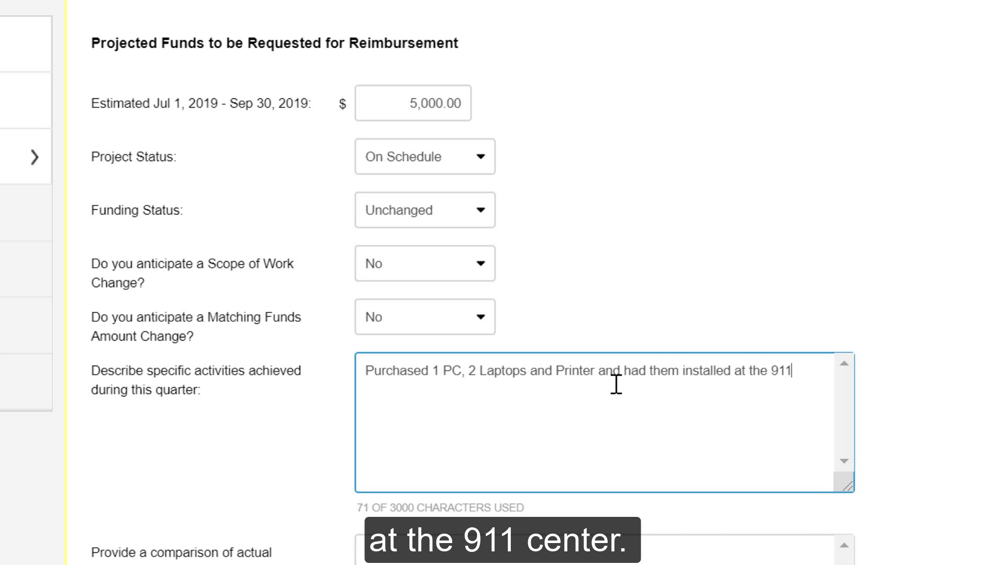
text( Center)
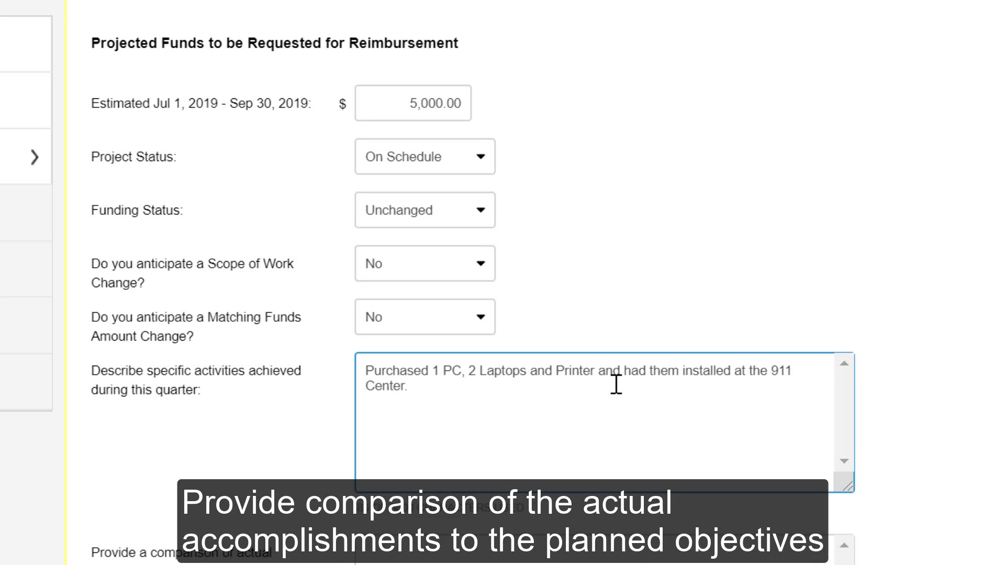
text(.)
Step: Try to view the planned objectives as per the Application, linked from the accomplishments comparison field
scroll(616, 385, down, 2)
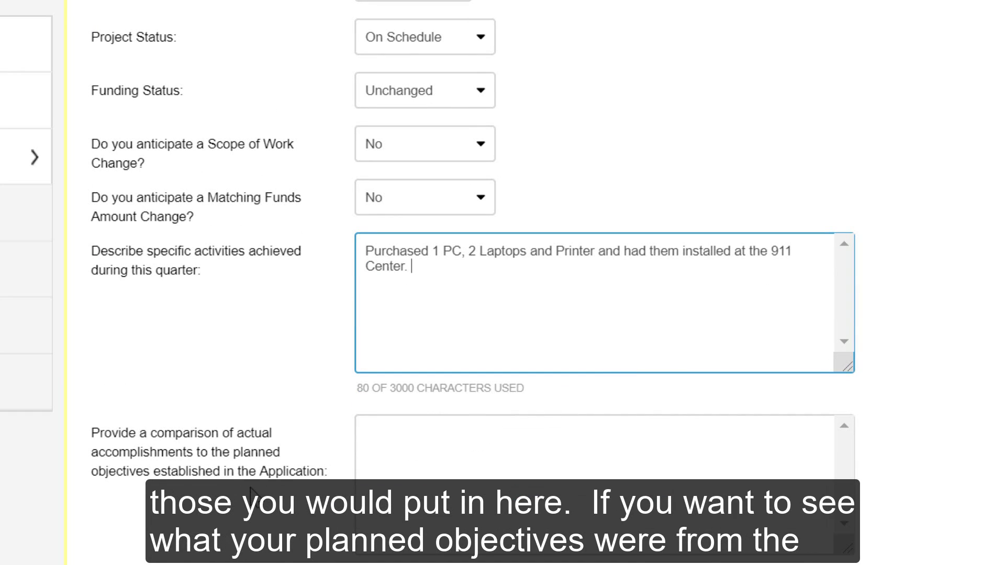
click(449, 464)
scroll(449, 468, down, 2)
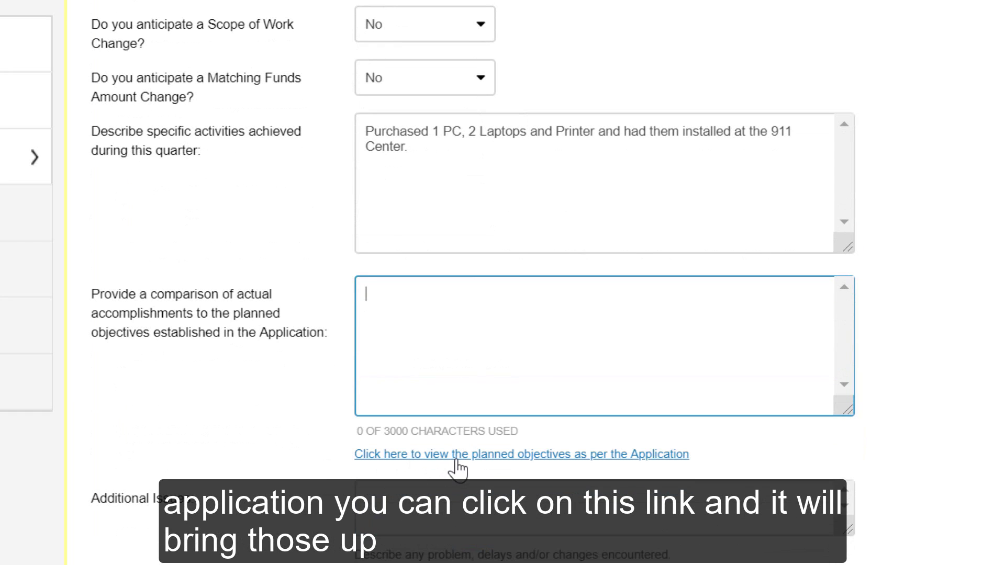
click(456, 459)
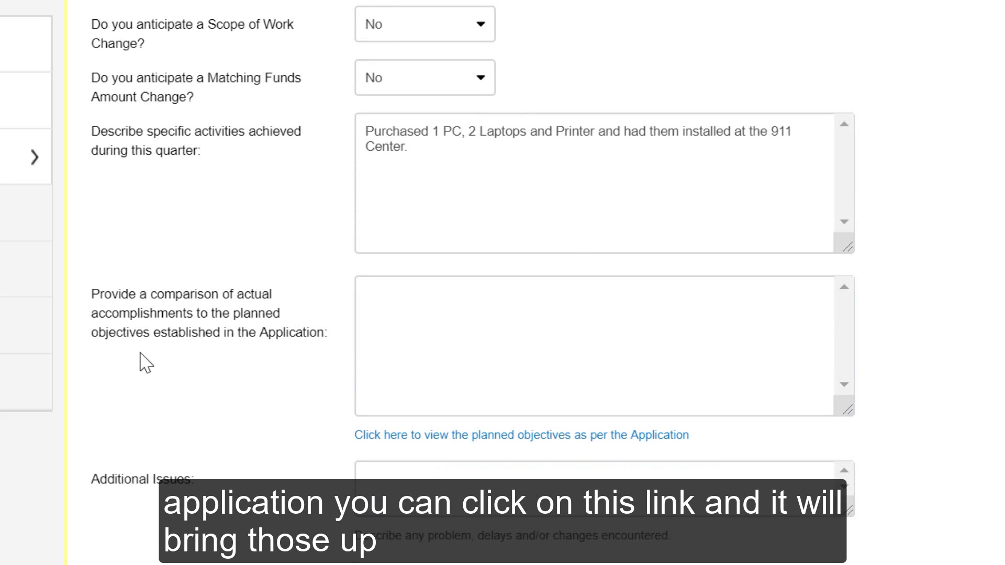
Step: In the comparison of accomplishments to planned objectives, enter the first item "1. Provide equipment for the 911 staff."
click(396, 296)
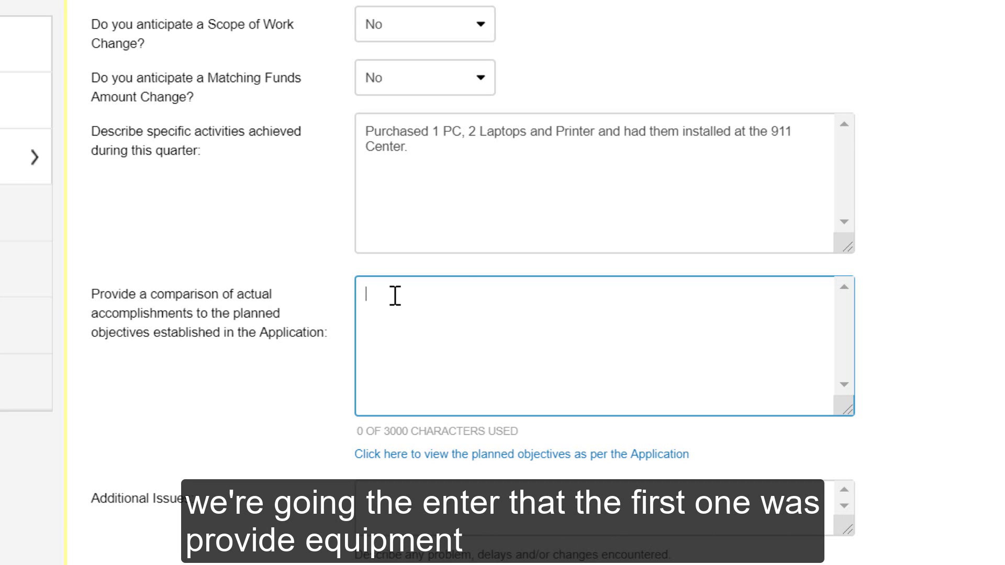
text(1.  Provide eq)
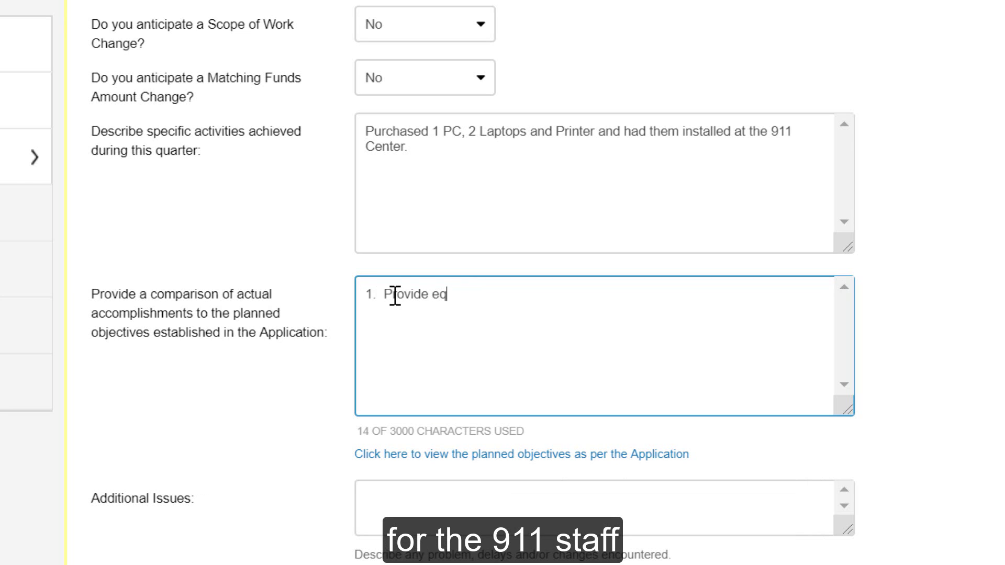
text(uipments)
key(BackSpace)
key(BackSpace)
text(for the 911 staff.)
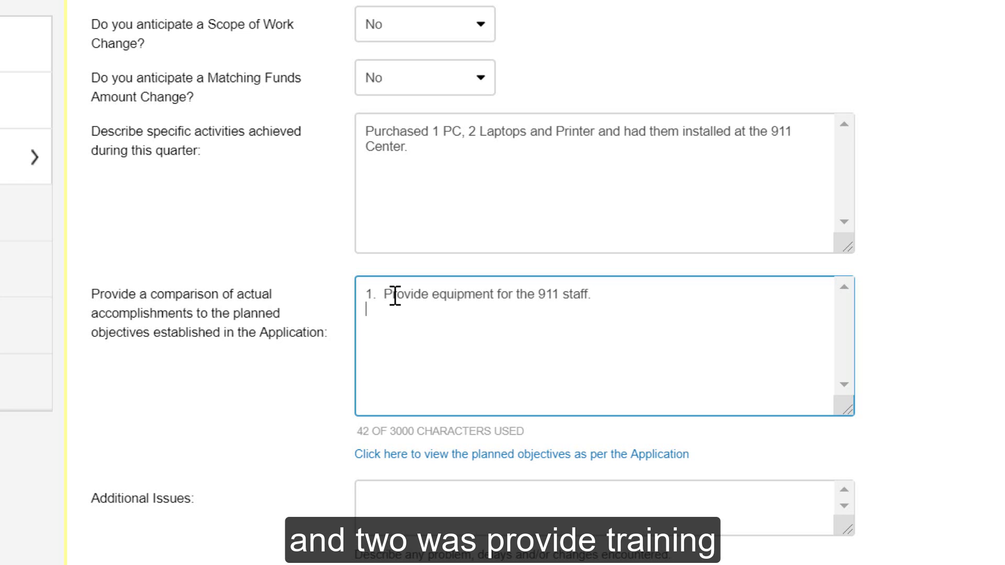
Step: Add a second line to the comparison reading "2. Provide printing capabilities for the 911 Center."
key(Return)
text(2.  Prov)
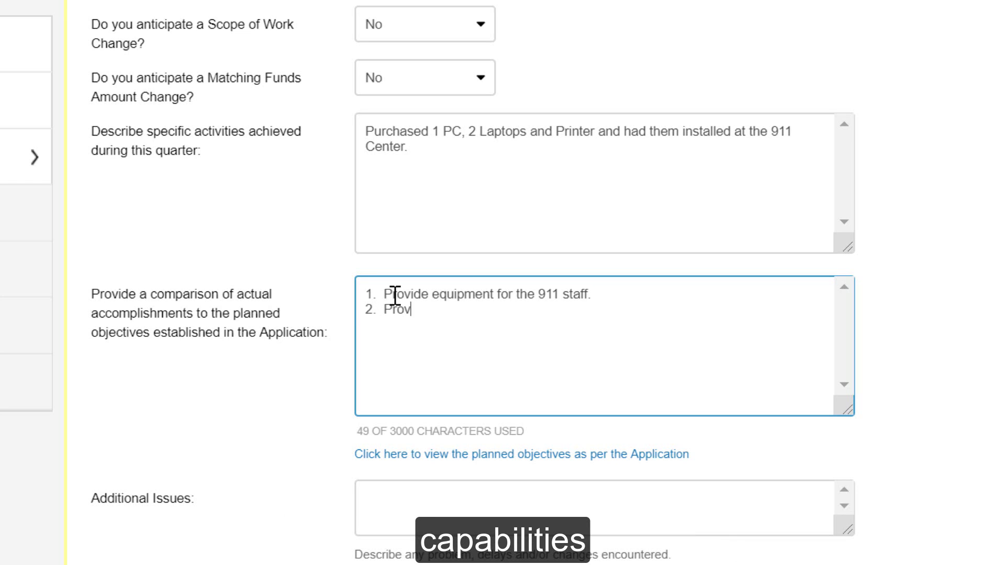
text(ide printing capa)
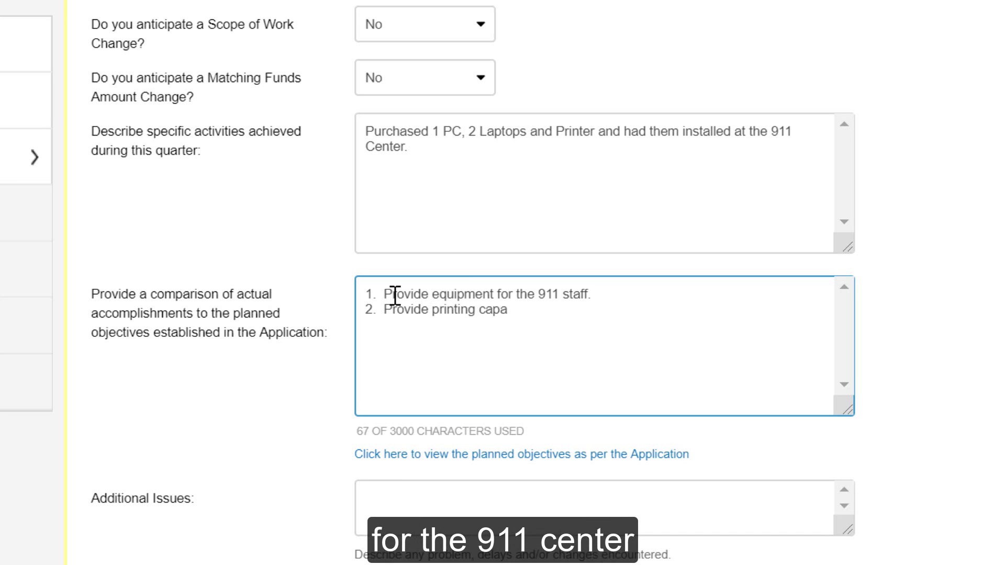
text(bilities f)
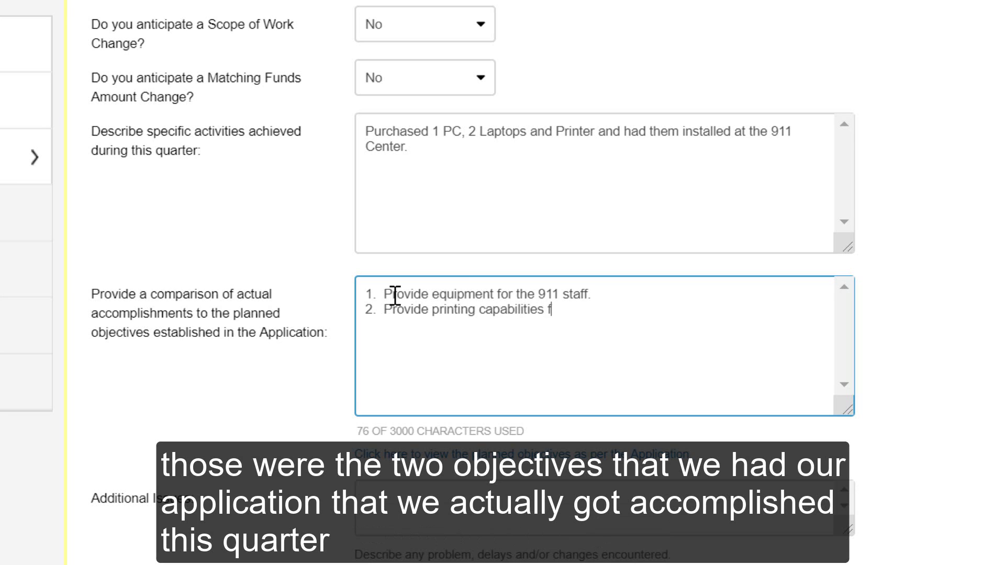
text(or the 911 Center.)
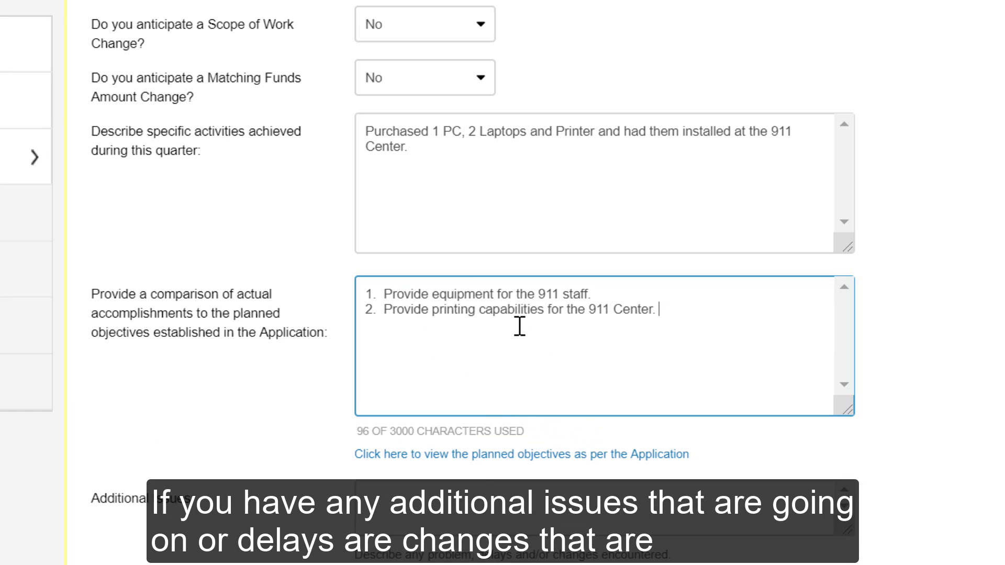
Step: Leave Additional Issues blank and save all changes to the quarterly report form
scroll(520, 327, down, 2)
click(449, 385)
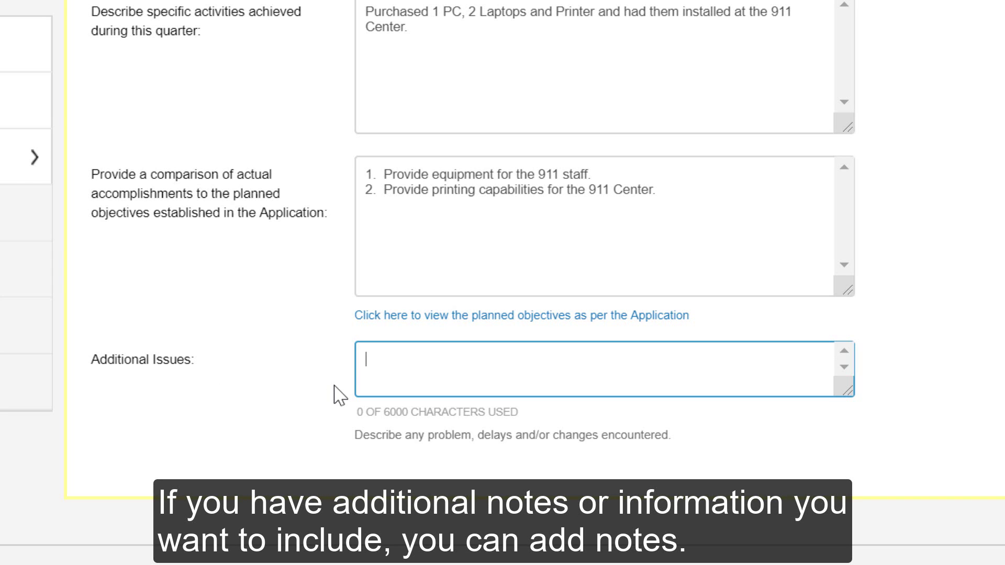
scroll(335, 395, down, 5)
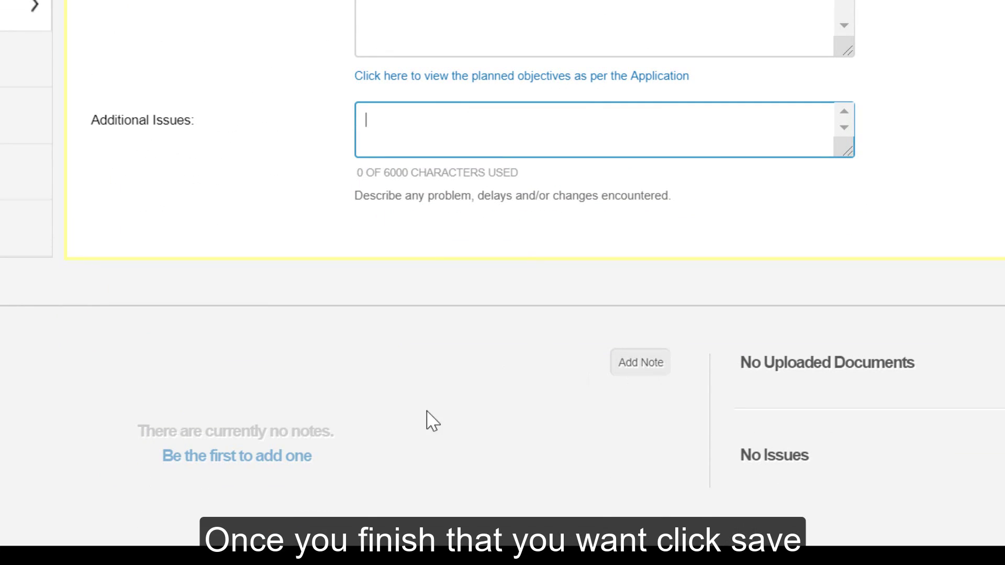
scroll(502, 314, up, 15)
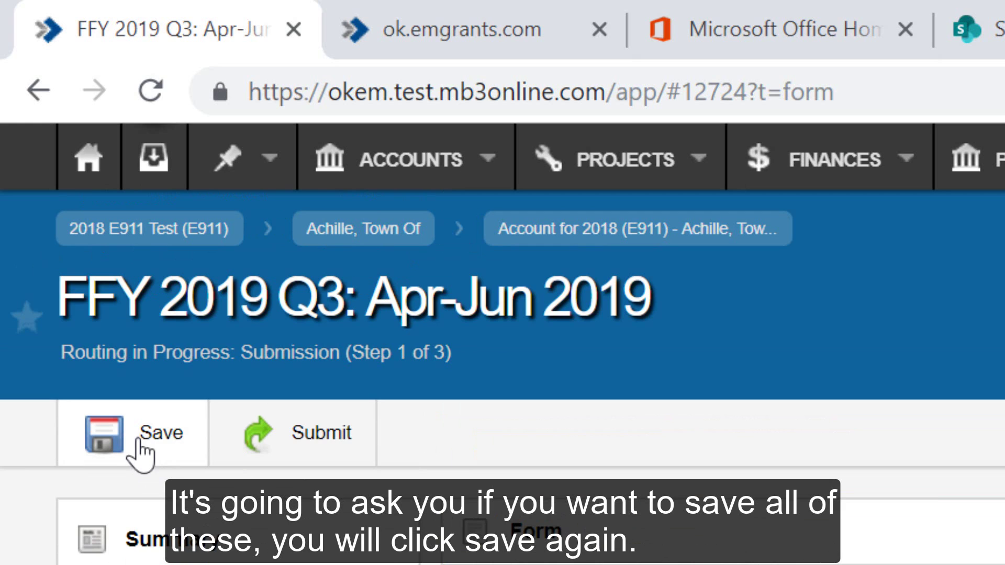
click(138, 443)
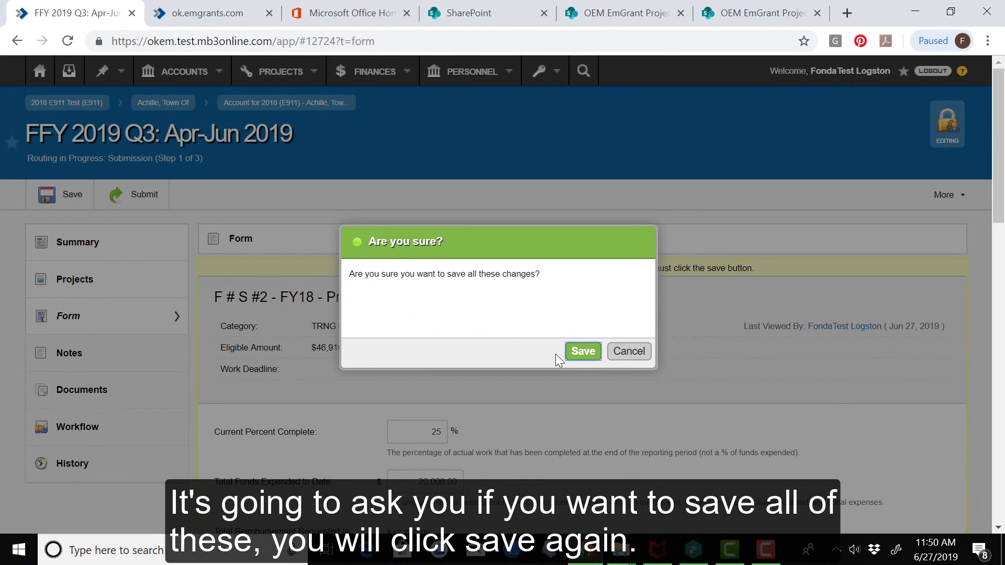
click(584, 353)
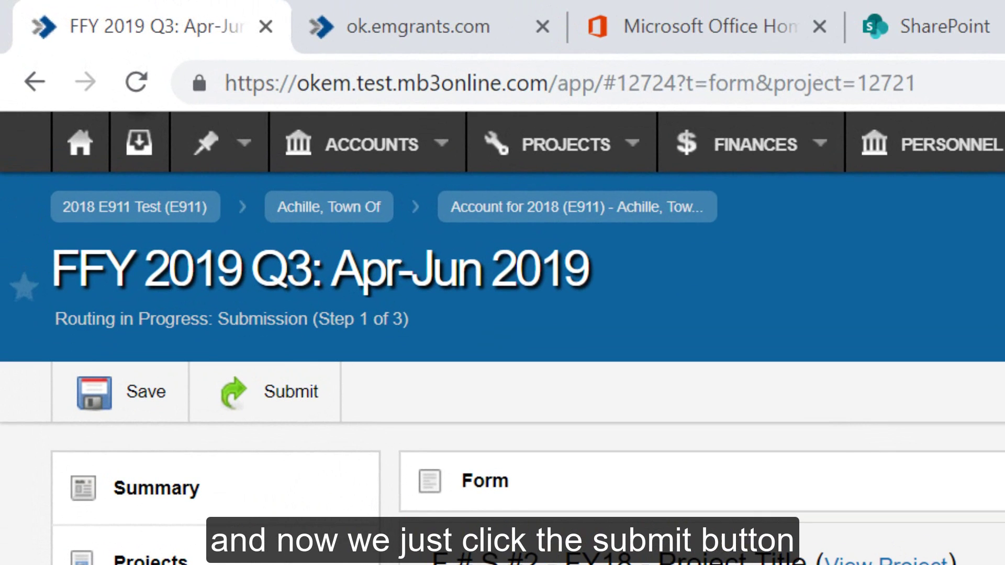
Step: Submit the quarterly report without leaving a note and close the submission message
click(62, 198)
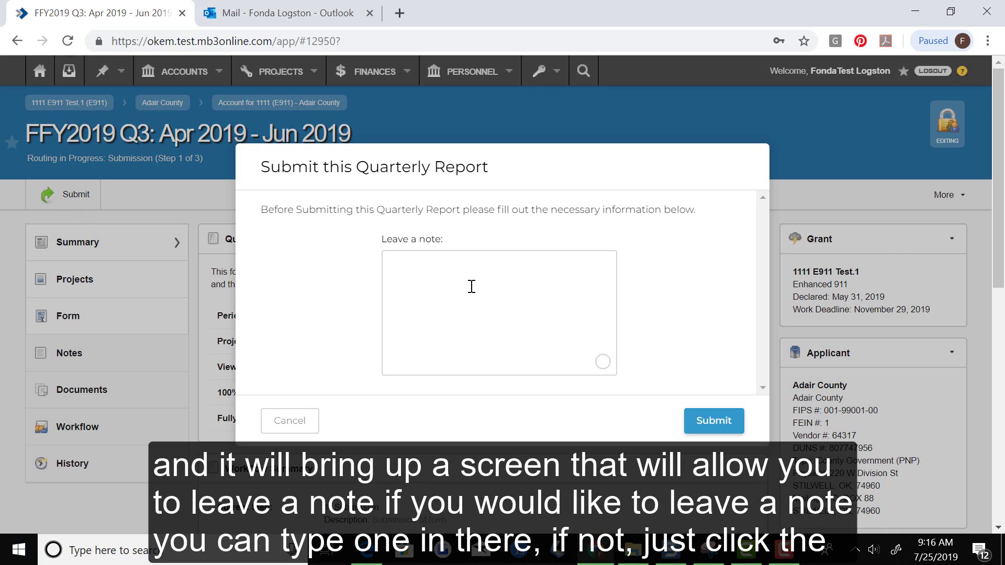
click(715, 422)
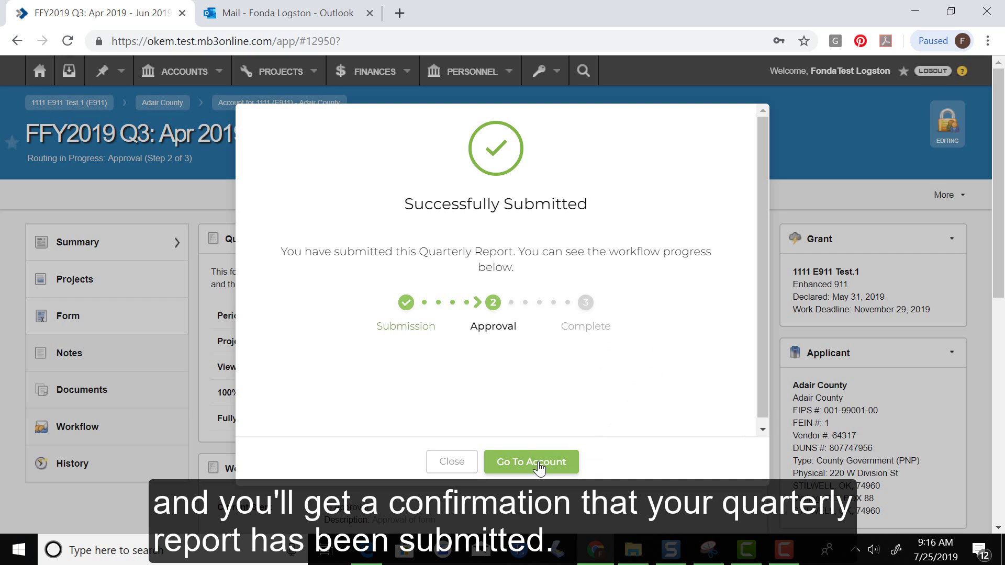
click(452, 463)
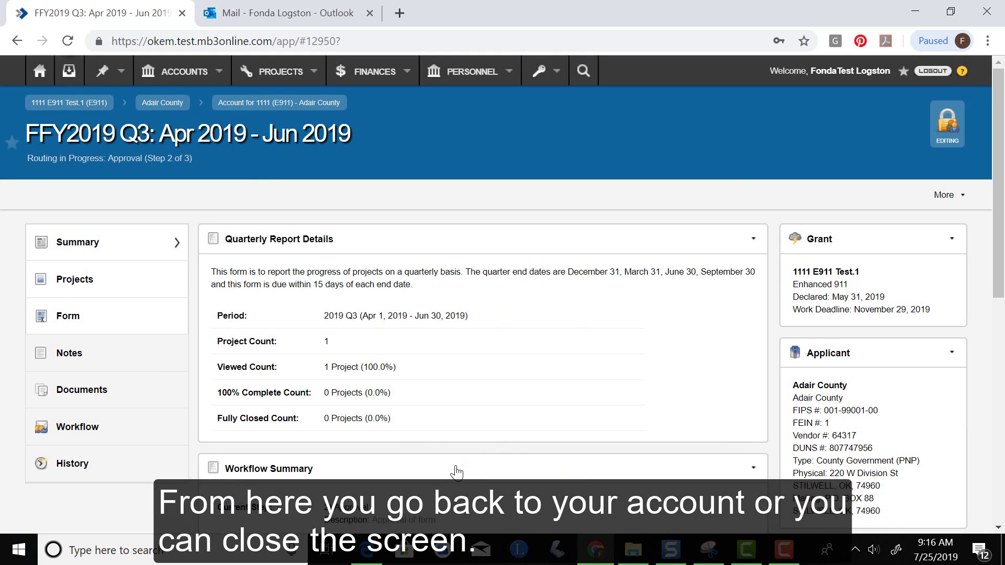